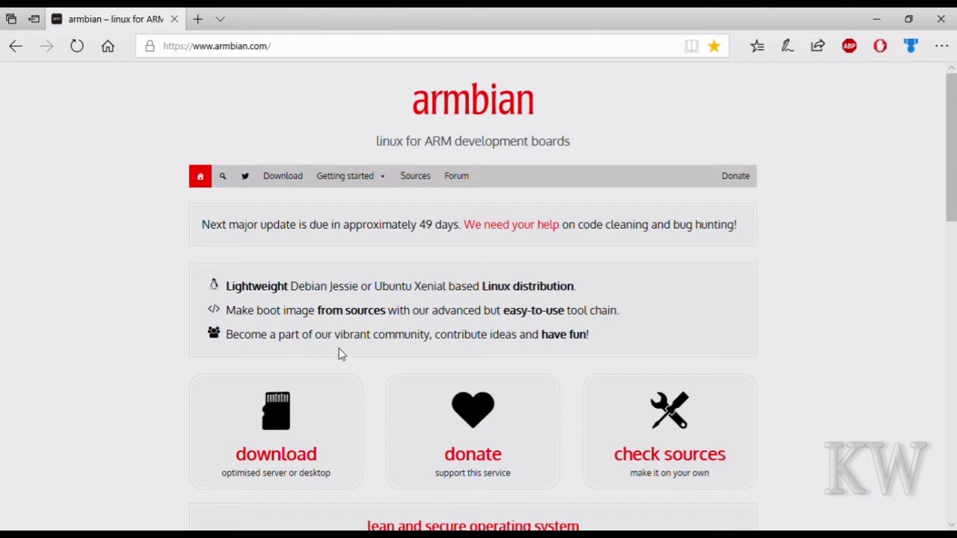
Step: On the armbian site, open Downloads, pick the Tinkerboard, and choose 'Ubuntu desktop – mainline kernel'
drag(952, 159, 952, 325)
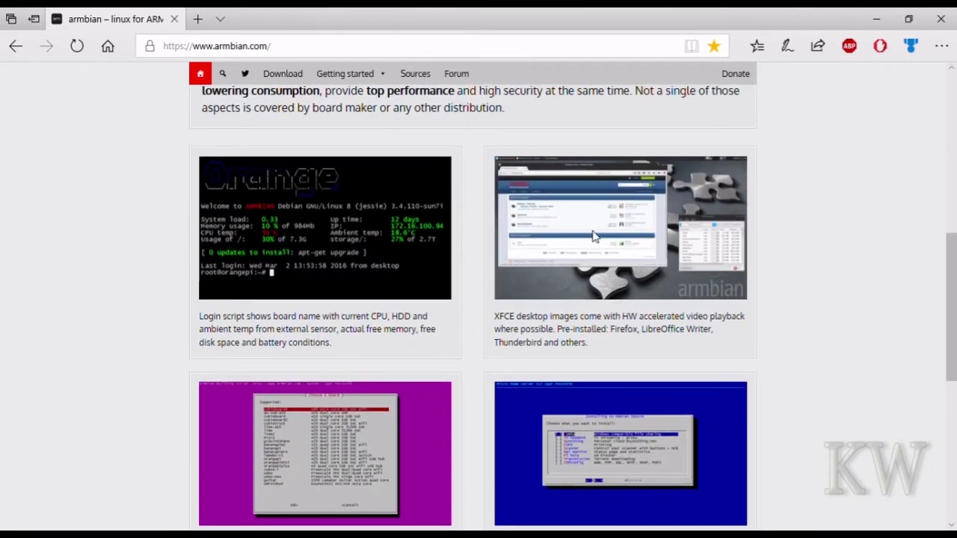
drag(952, 299, 954, 84)
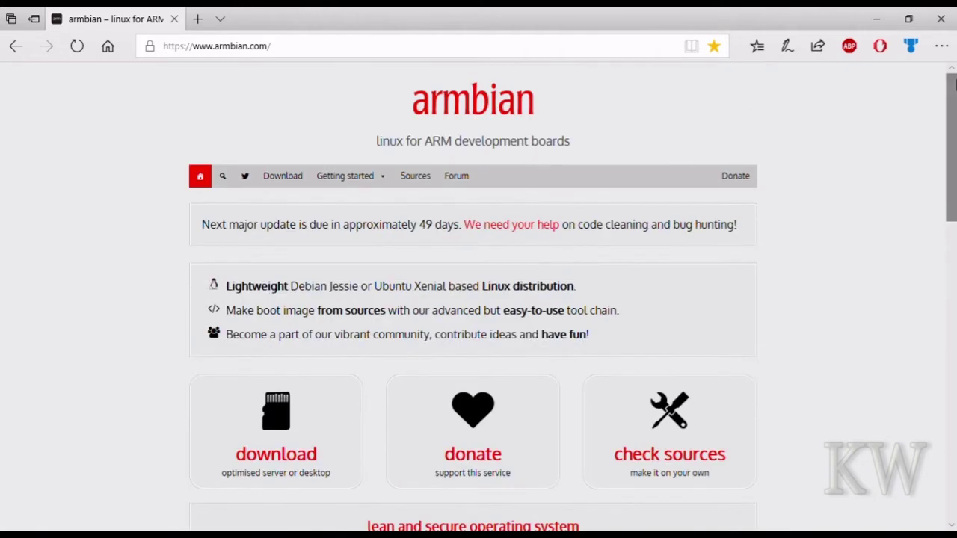
click(300, 182)
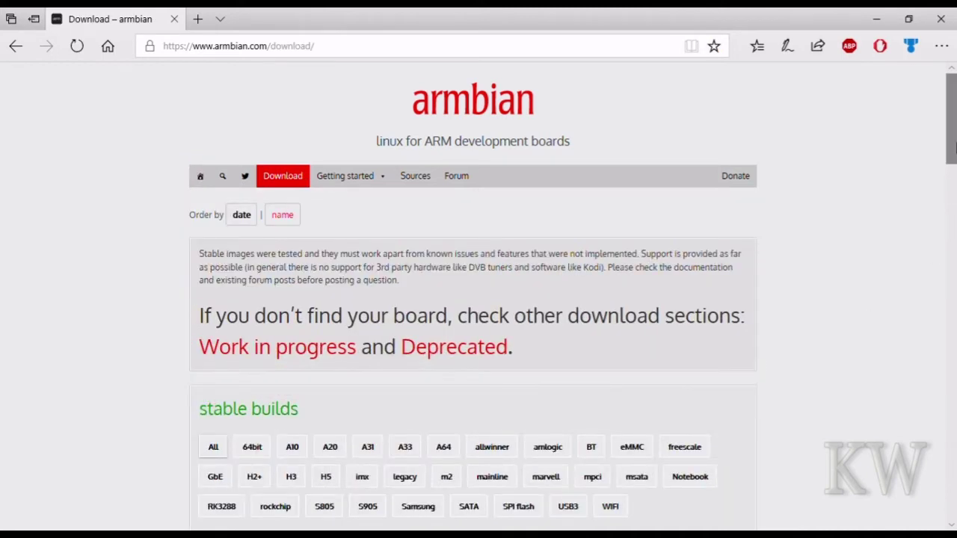
drag(953, 135, 954, 223)
click(304, 249)
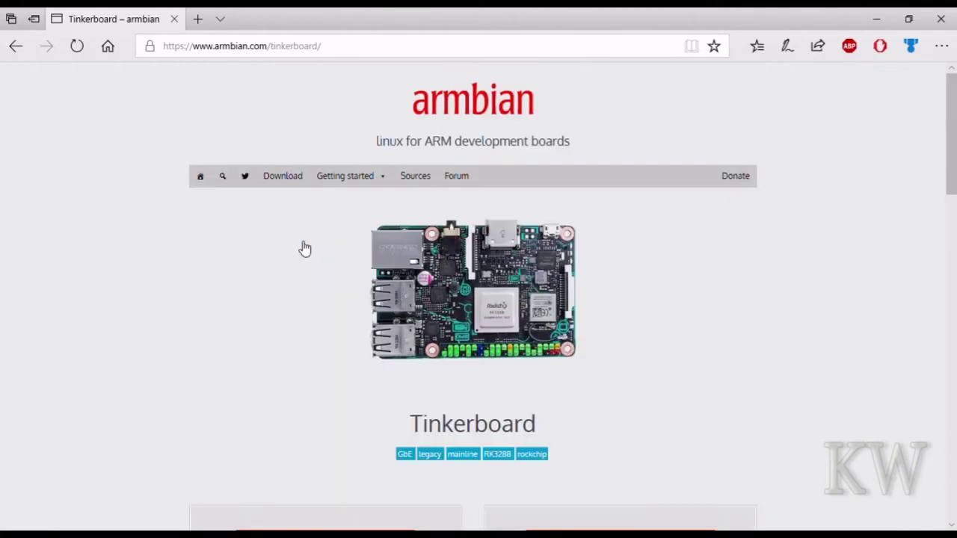
click(949, 222)
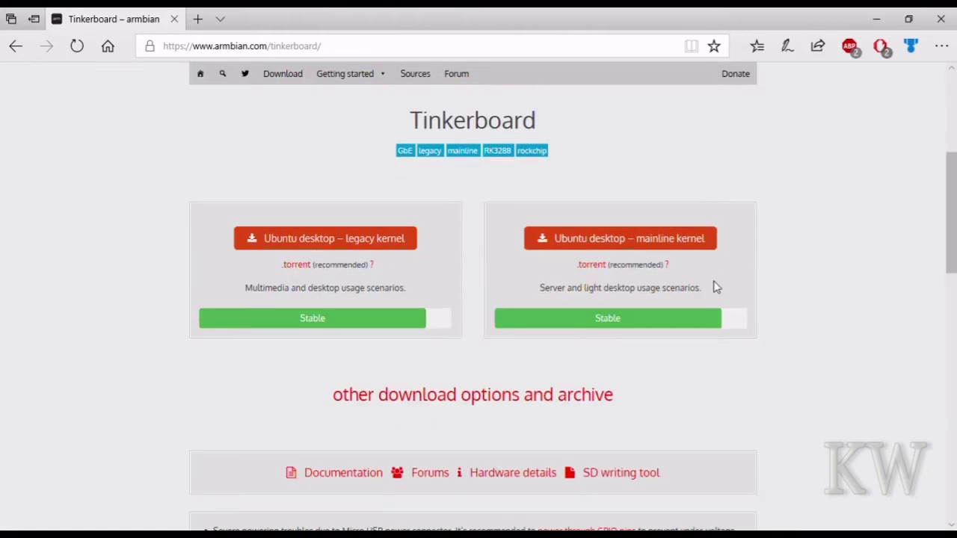
click(688, 238)
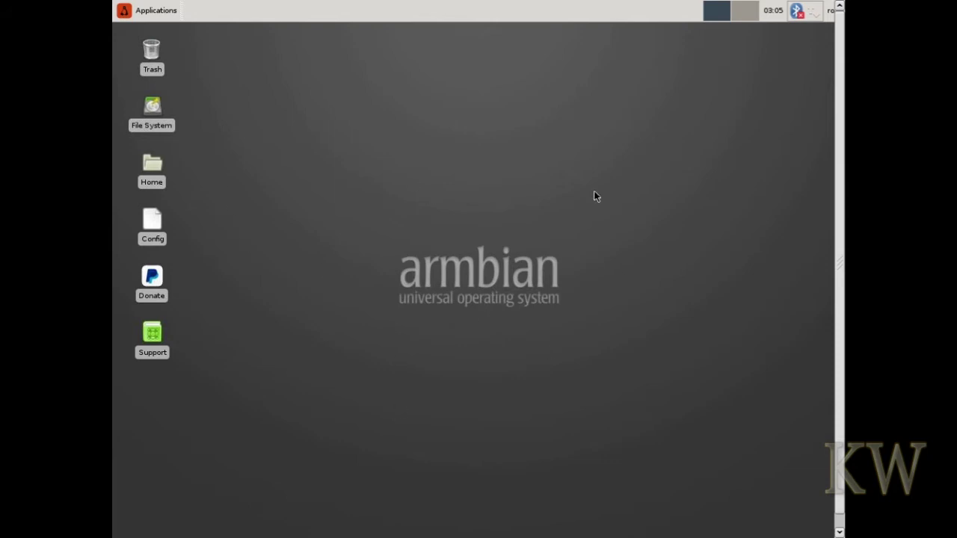
click(163, 15)
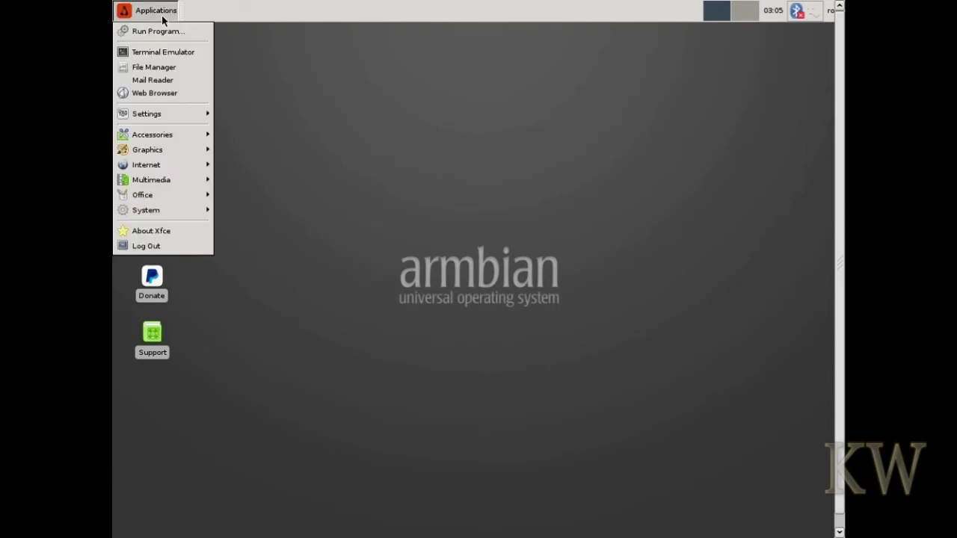
click(160, 232)
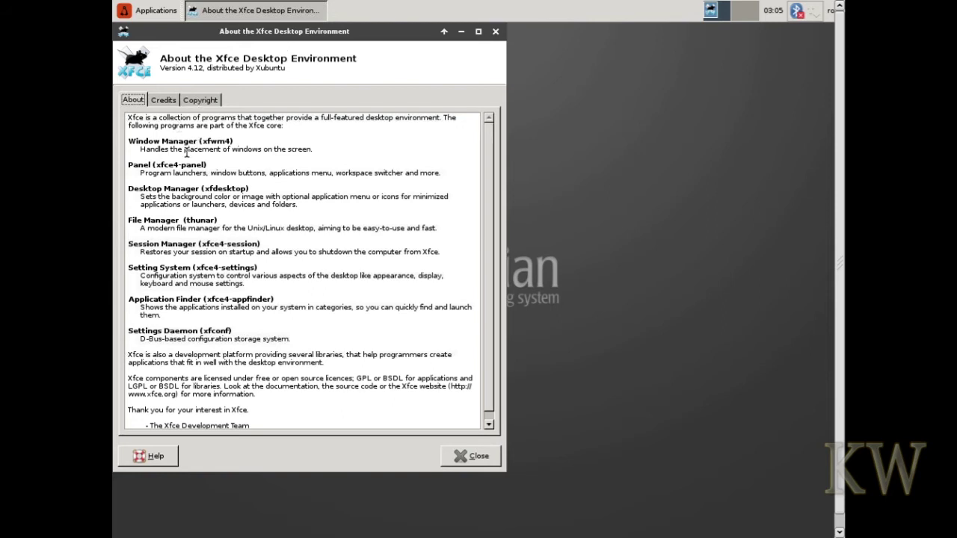
drag(270, 31, 424, 51)
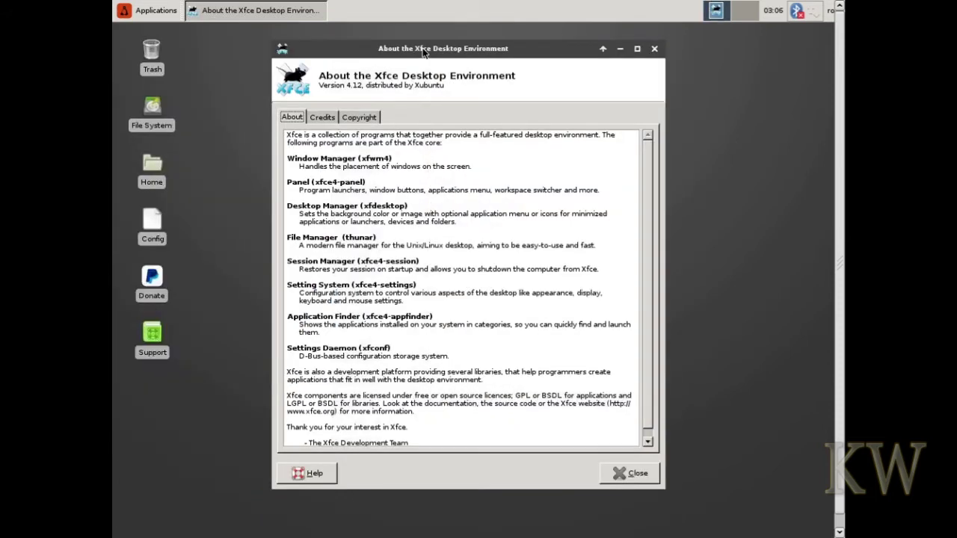
click(654, 49)
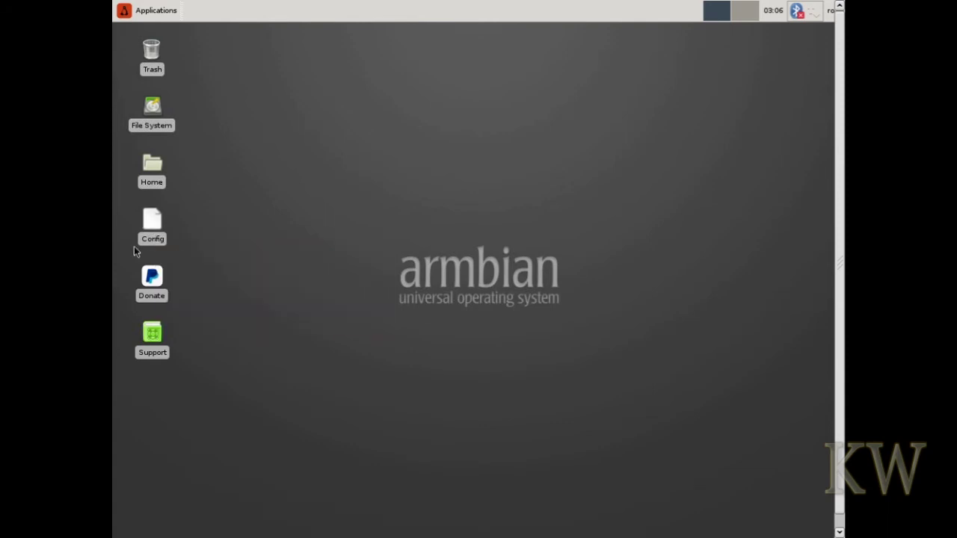
mouse_move(160, 236)
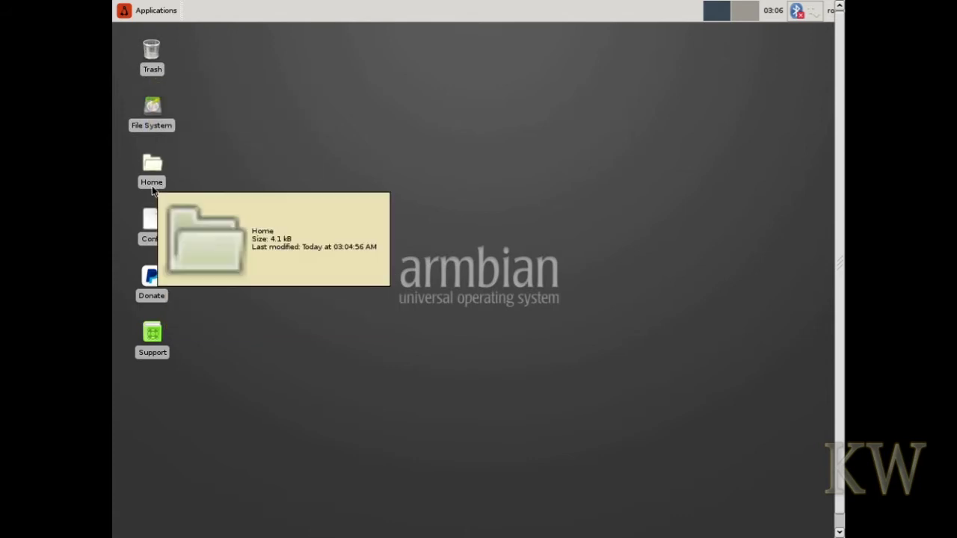
mouse_move(154, 133)
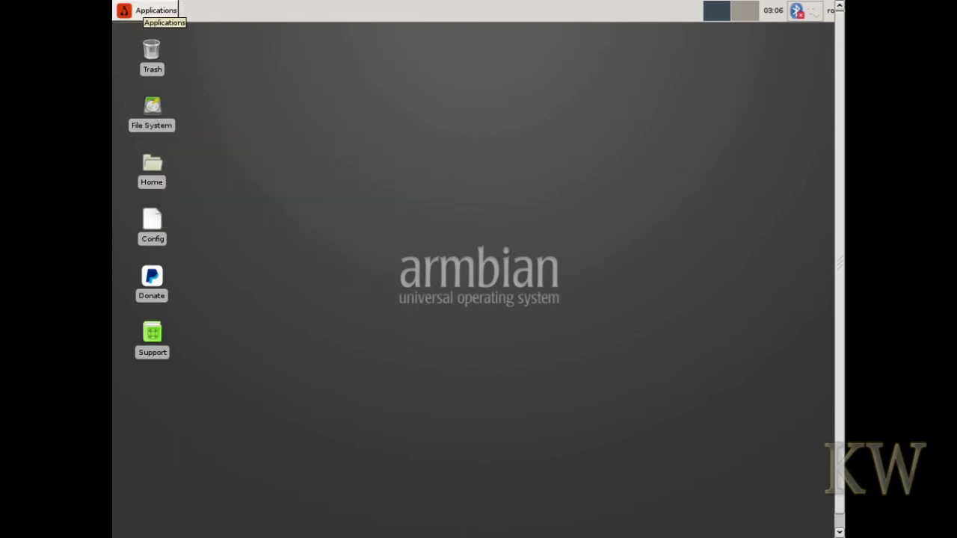
click(158, 12)
mouse_move(158, 114)
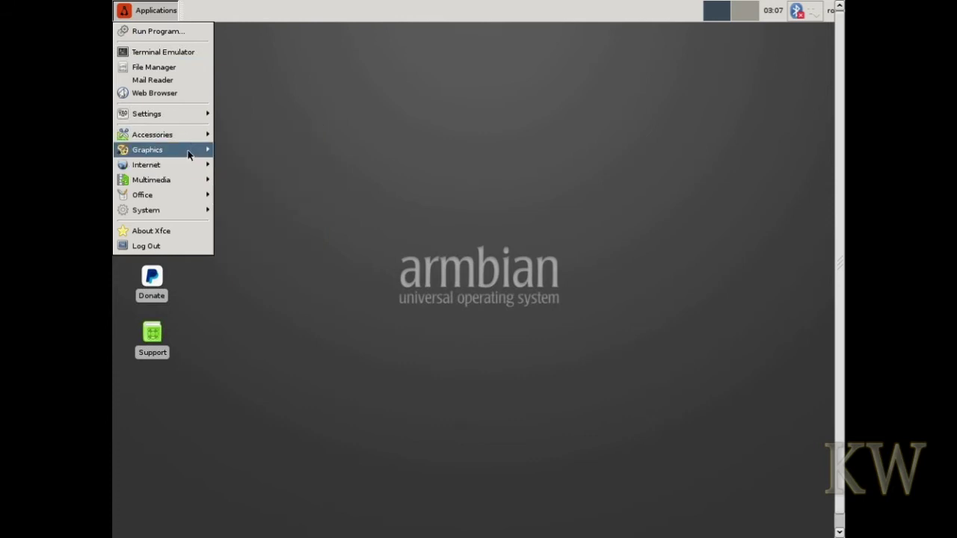
mouse_move(195, 150)
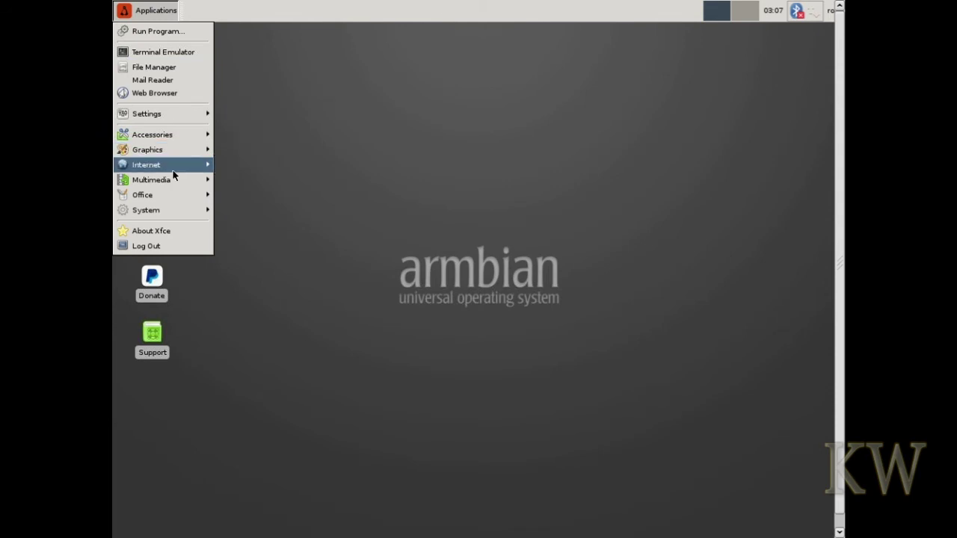
mouse_move(206, 166)
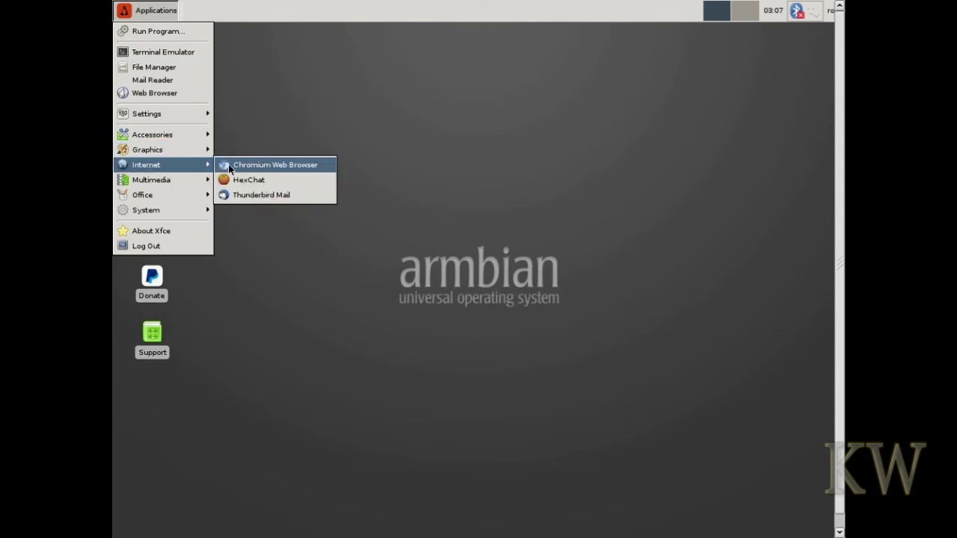
mouse_move(168, 184)
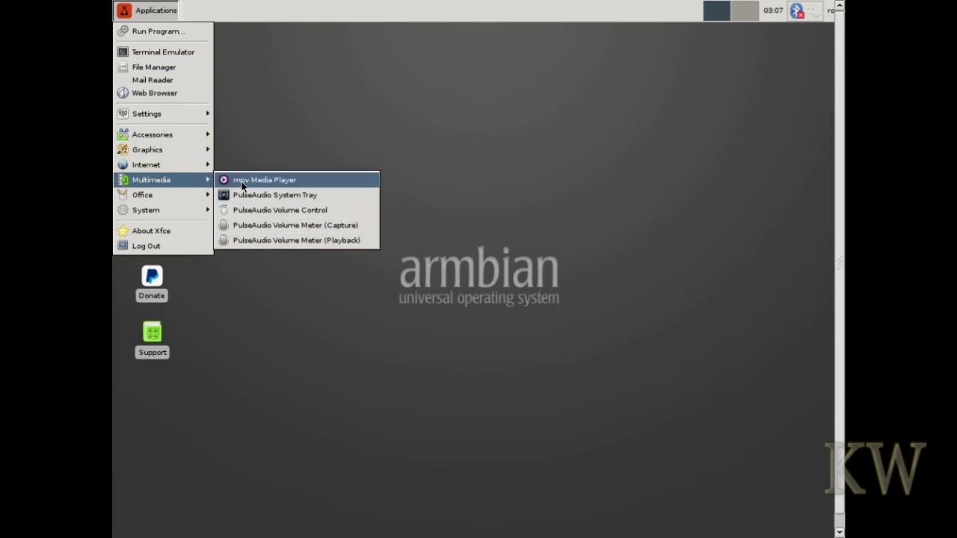
mouse_move(180, 203)
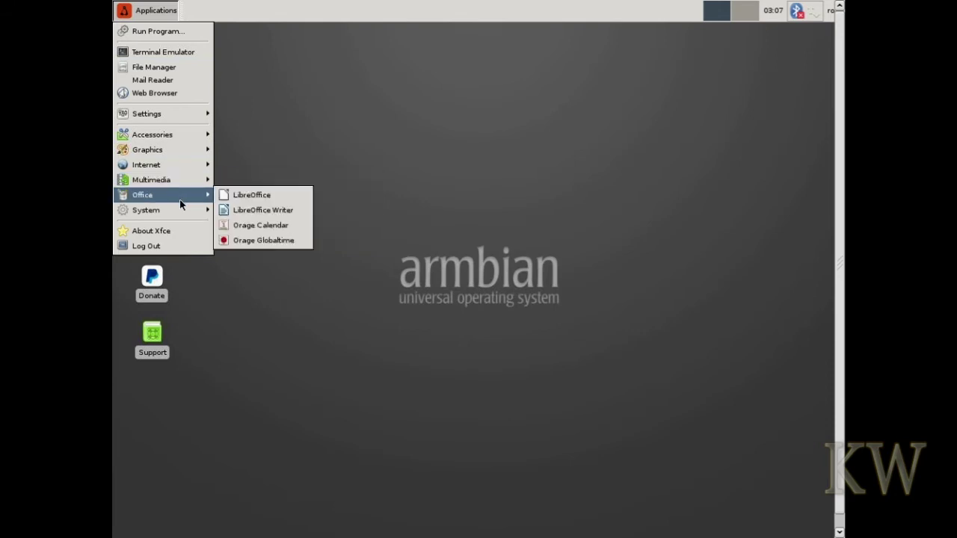
click(246, 199)
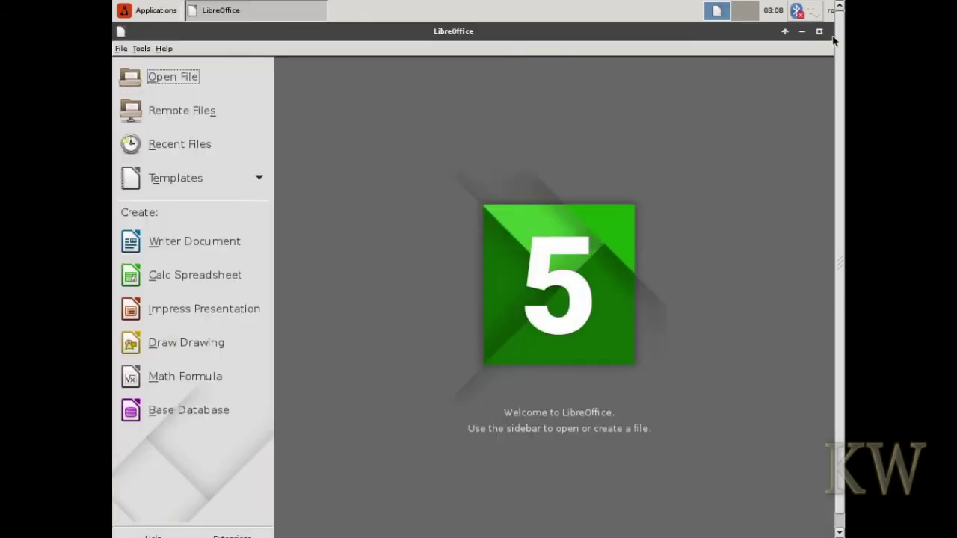
click(833, 36)
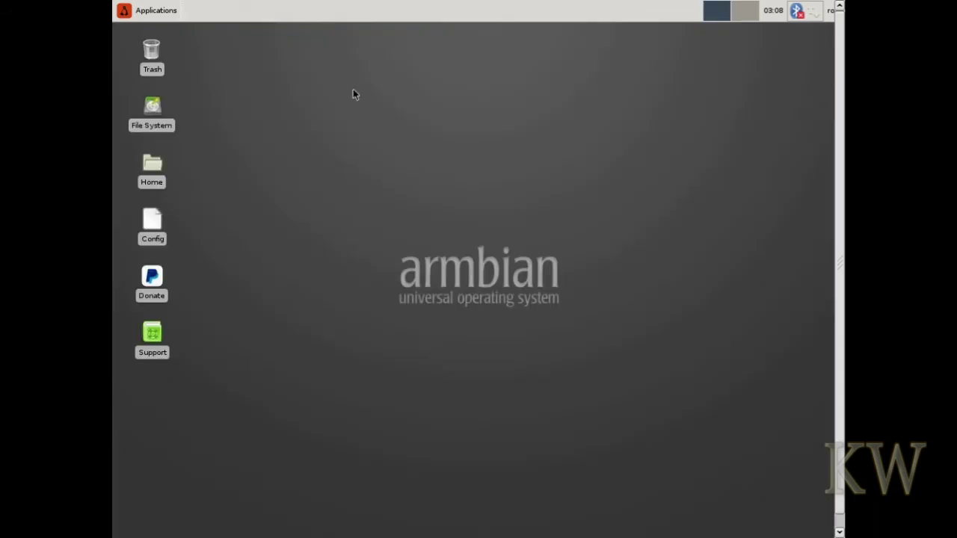
click(156, 14)
Step: Look through the Applications > System menu, then launch Software Boutique from Applications > Settings
mouse_move(164, 200)
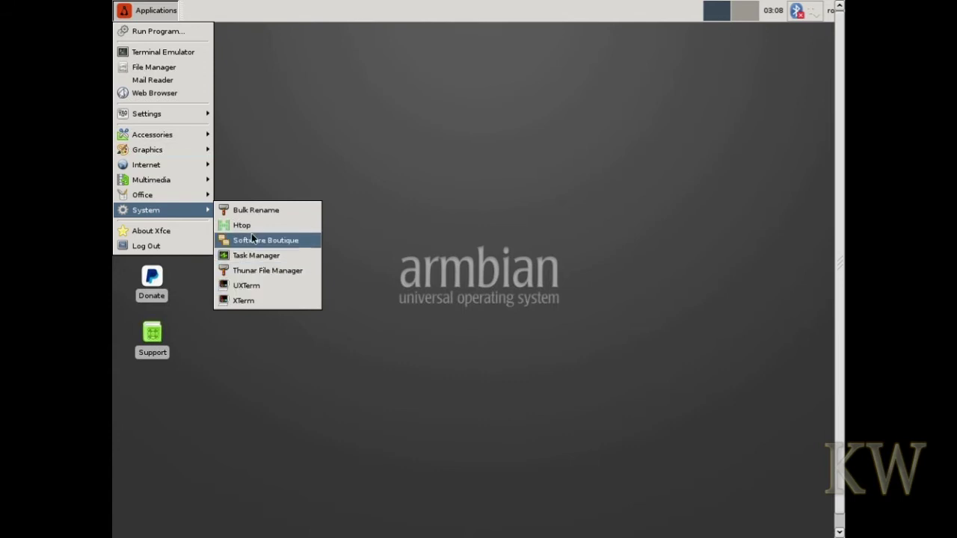
click(276, 136)
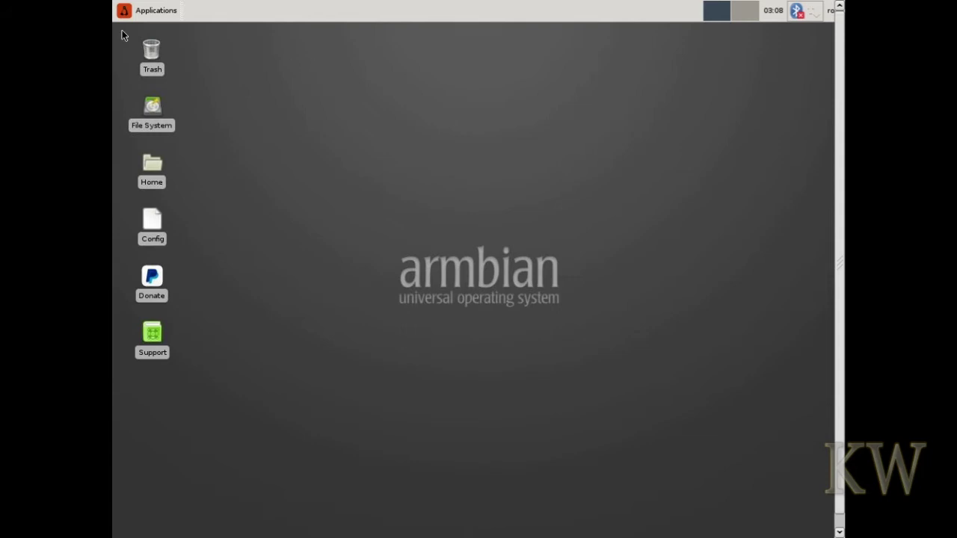
click(135, 12)
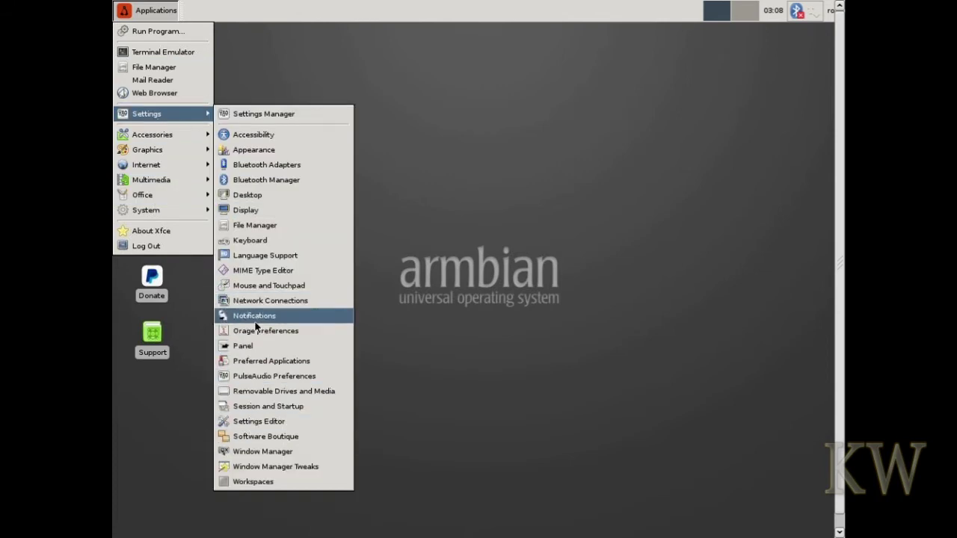
click(252, 437)
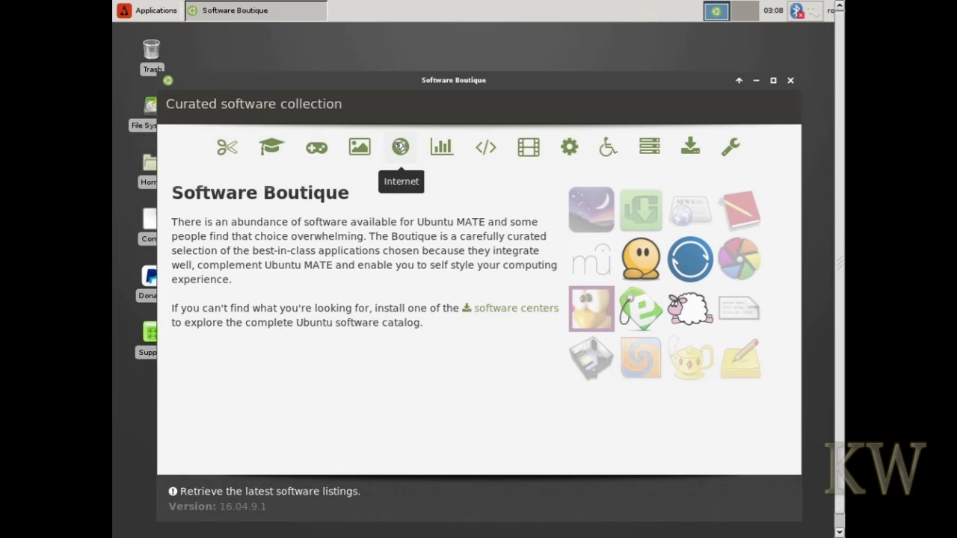
Step: Browse the Internet, Sound & Video and Games software categories in Software Boutique
click(400, 146)
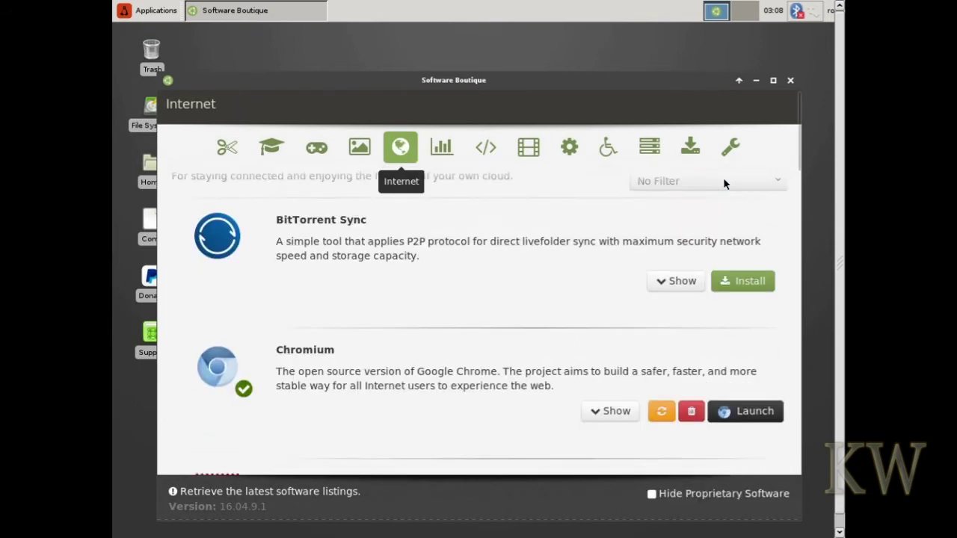
scroll(804, 194, down, 5)
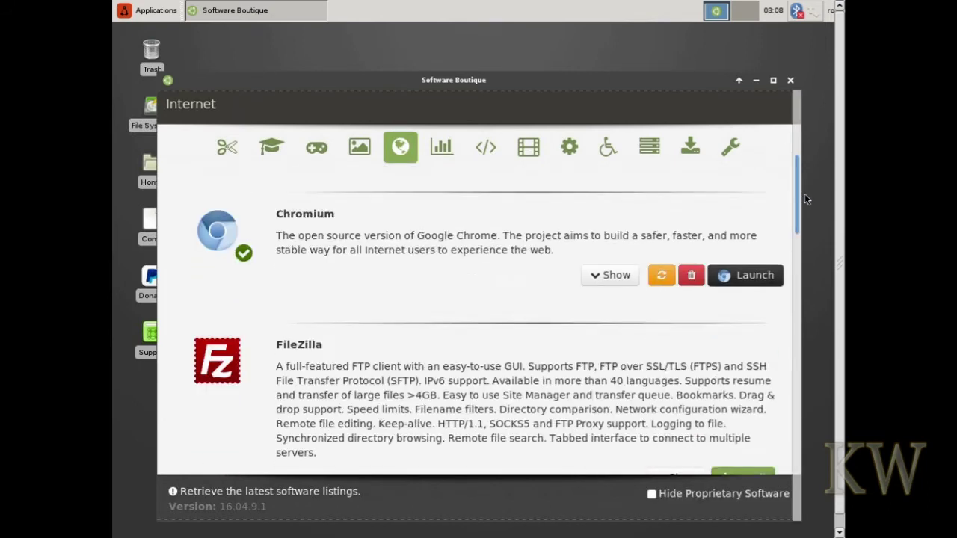
scroll(808, 295, down, 5)
scroll(808, 284, up, 10)
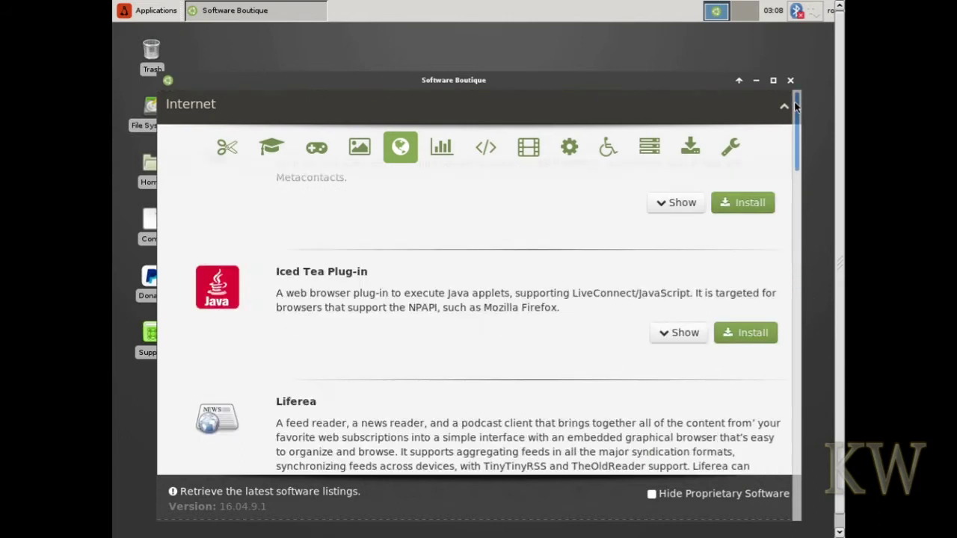
click(532, 148)
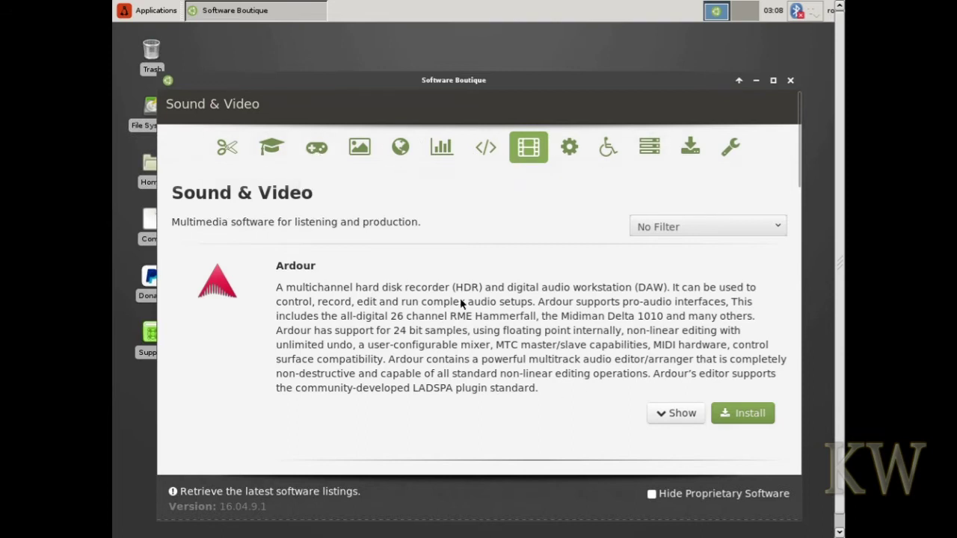
click(316, 147)
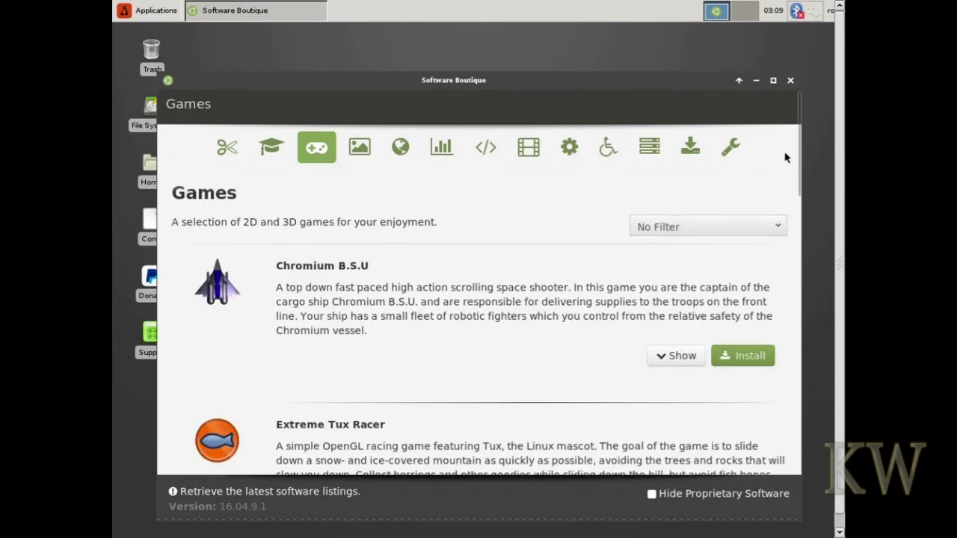
Step: Scroll the Games listing, return to its top, and close Software Boutique
drag(799, 154, 808, 340)
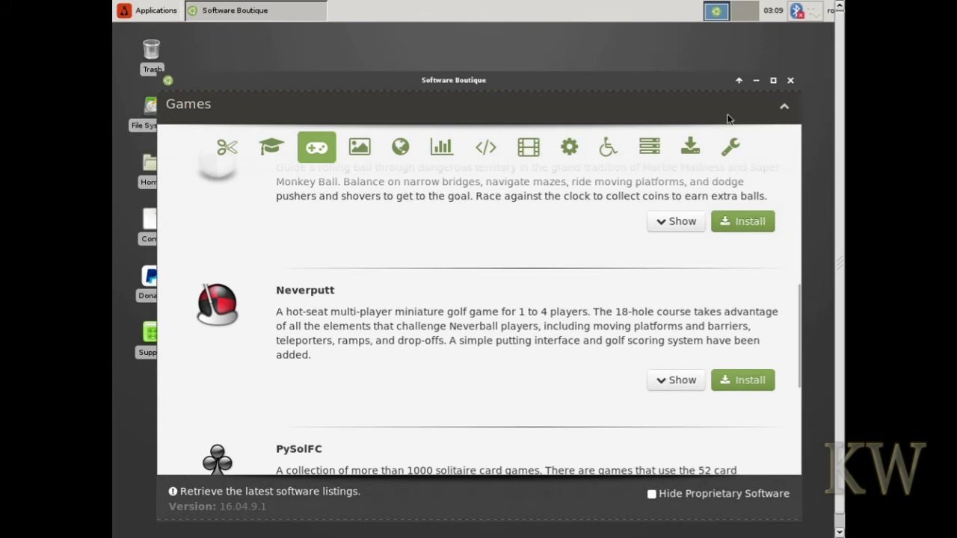
click(784, 107)
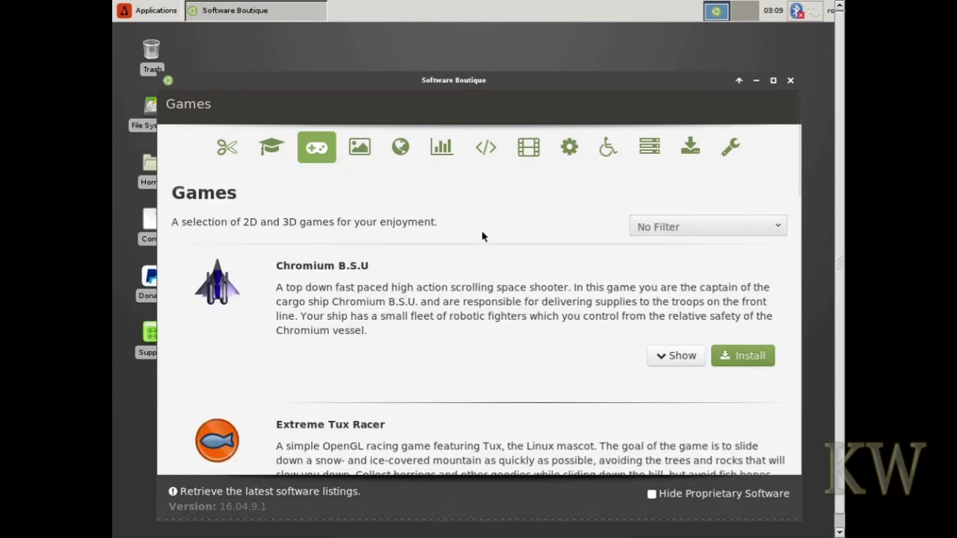
click(793, 81)
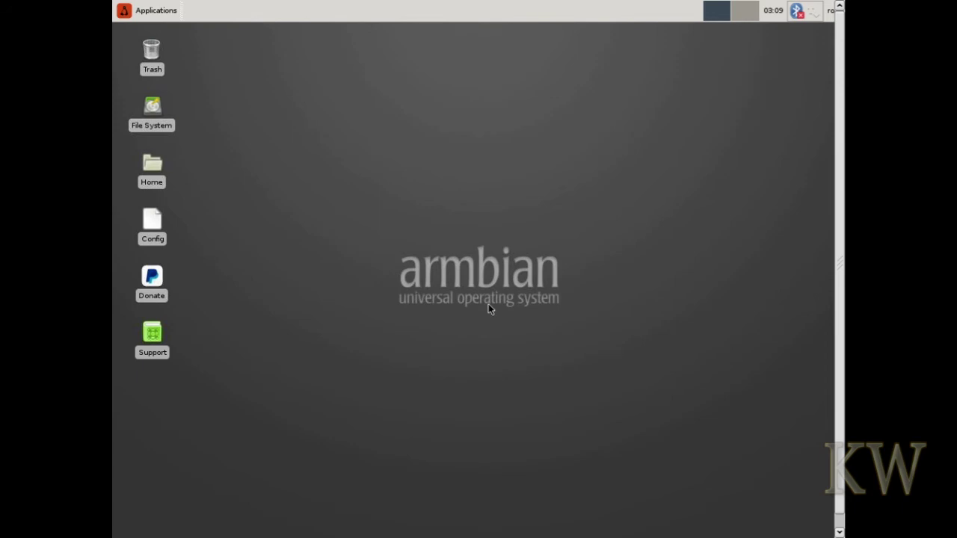
Step: Browse the Internet and System submenus of the Applications menu
click(149, 10)
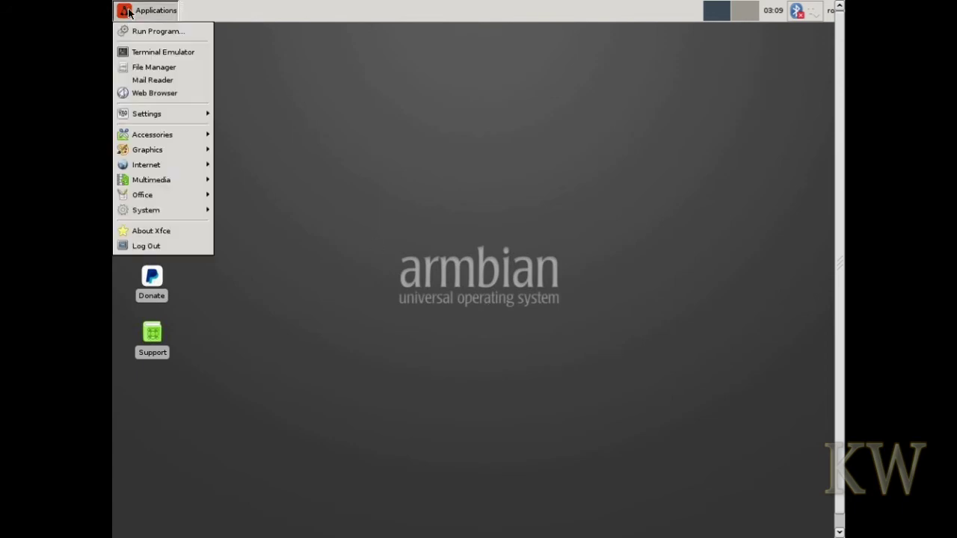
click(142, 94)
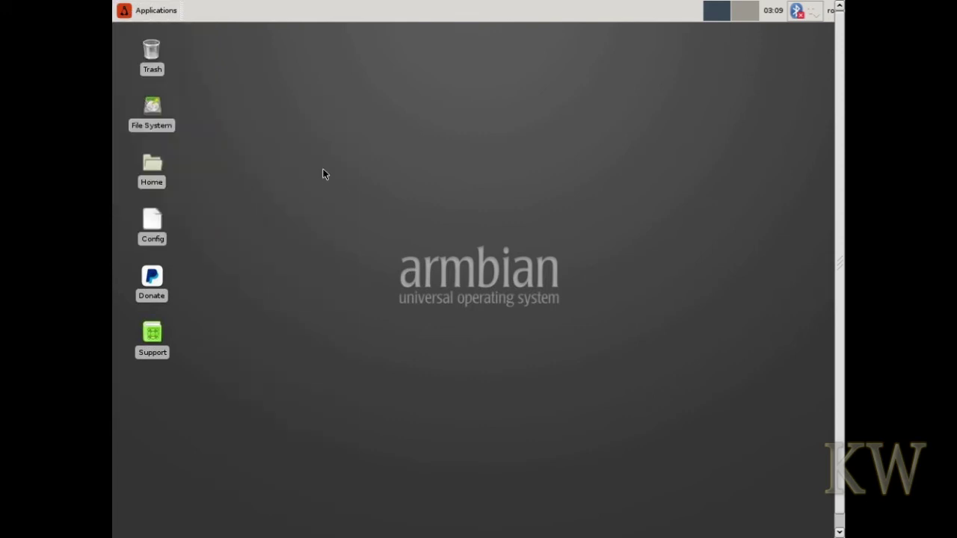
click(165, 12)
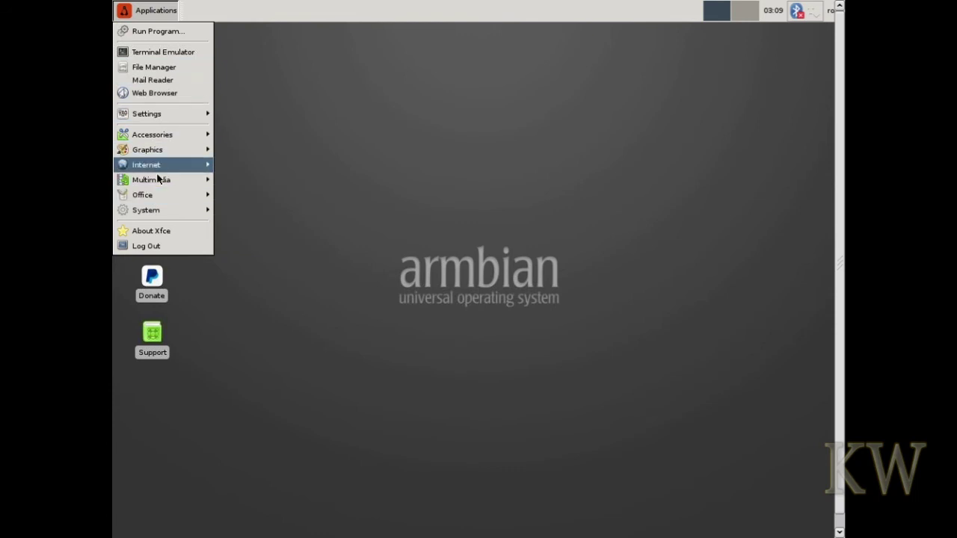
mouse_move(160, 211)
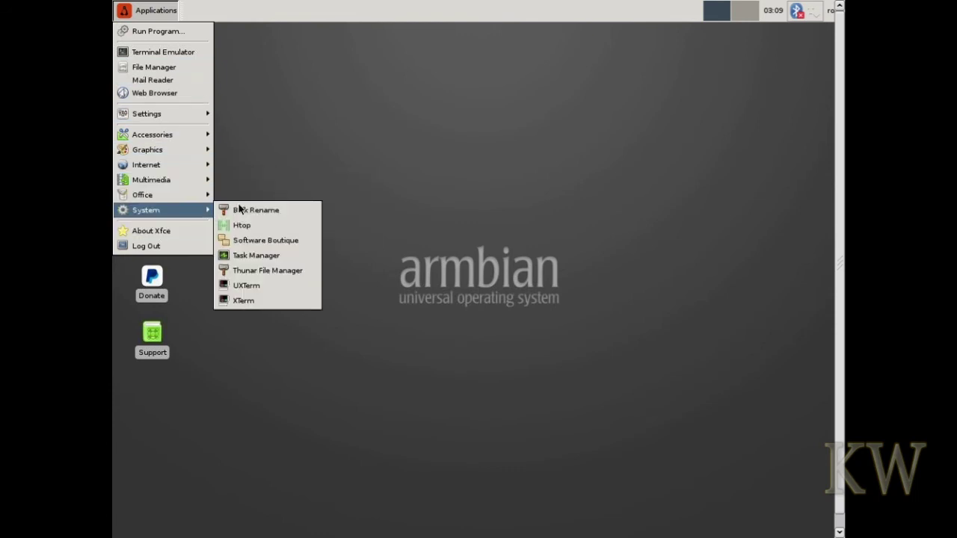
mouse_move(159, 172)
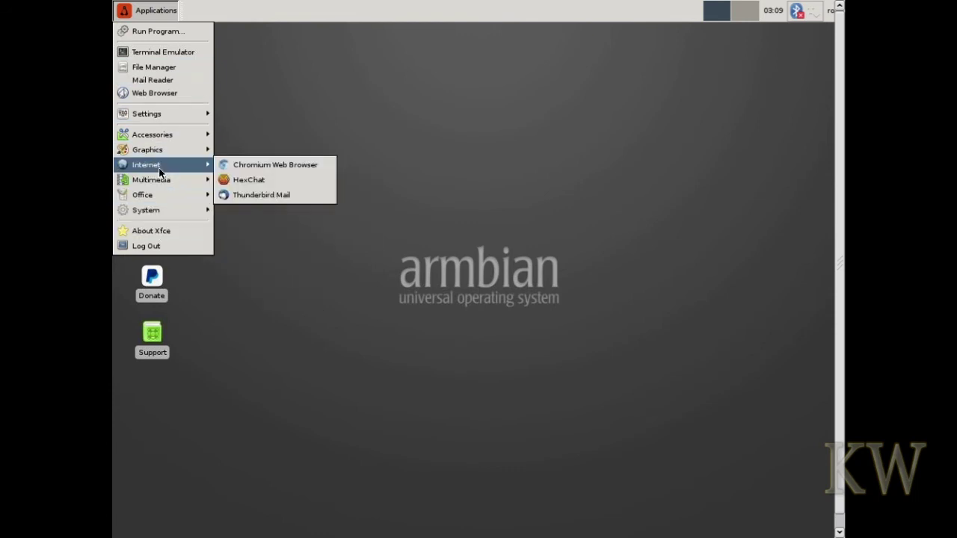
click(234, 164)
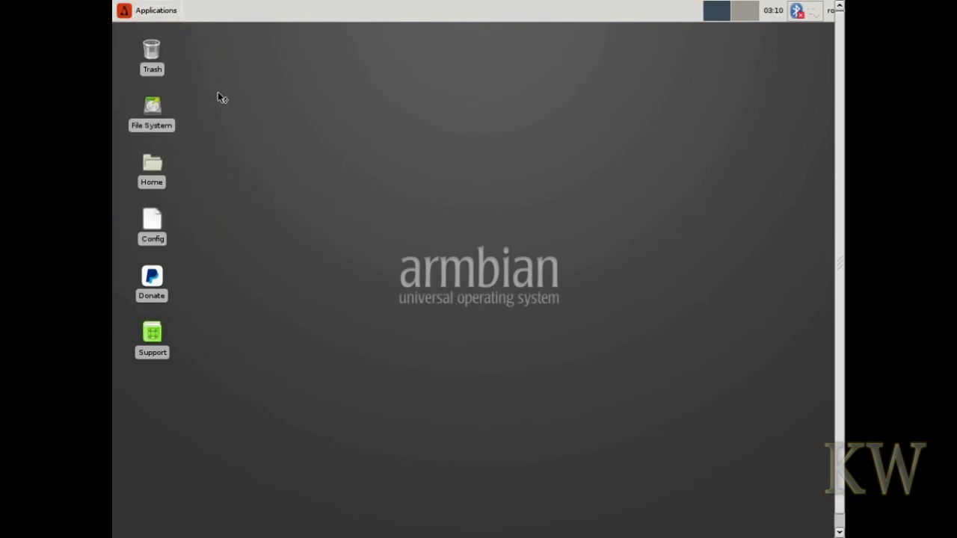
Step: Launch the Mirage image viewer from Applications > Graphics
click(143, 16)
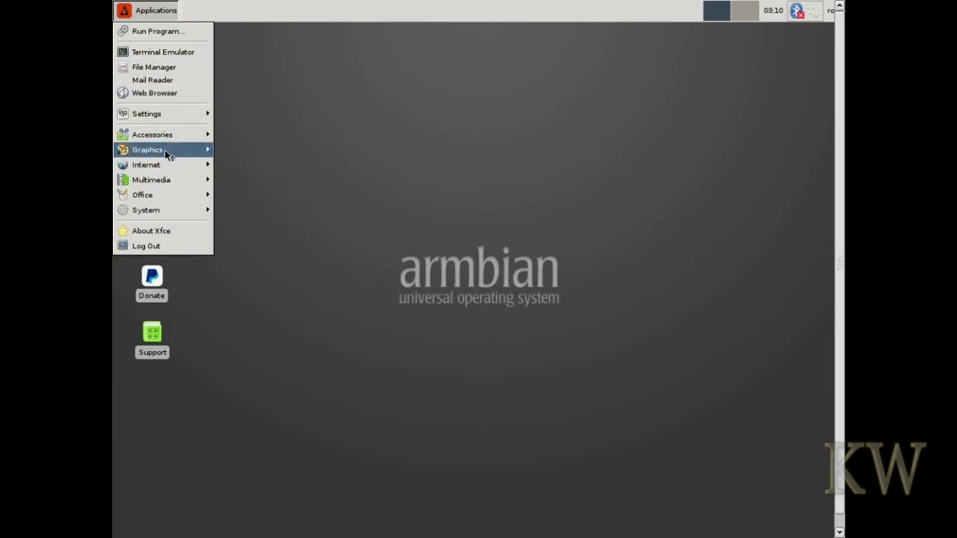
mouse_move(168, 154)
click(241, 150)
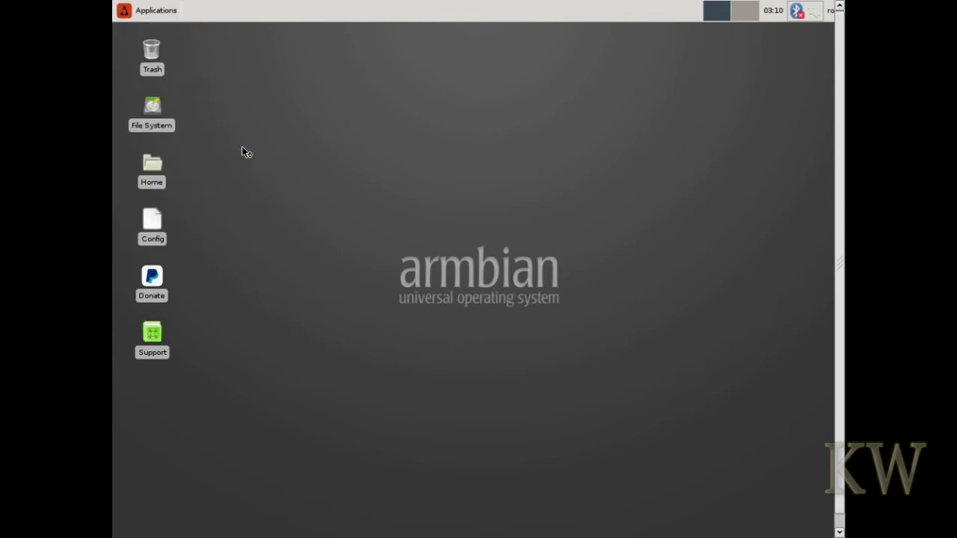
Step: Move and close Mirage, then open, move and close a terminal window
drag(174, 42, 365, 116)
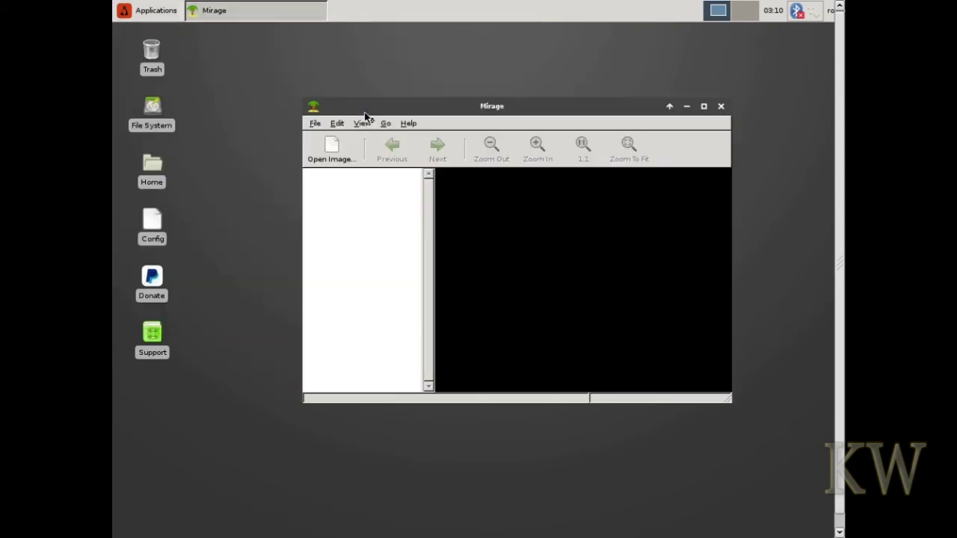
click(720, 106)
click(148, 12)
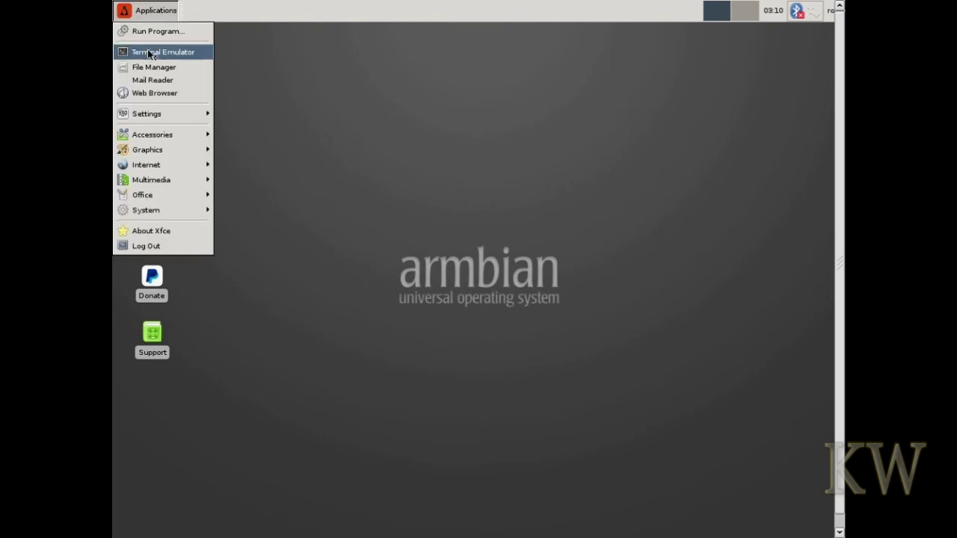
click(150, 53)
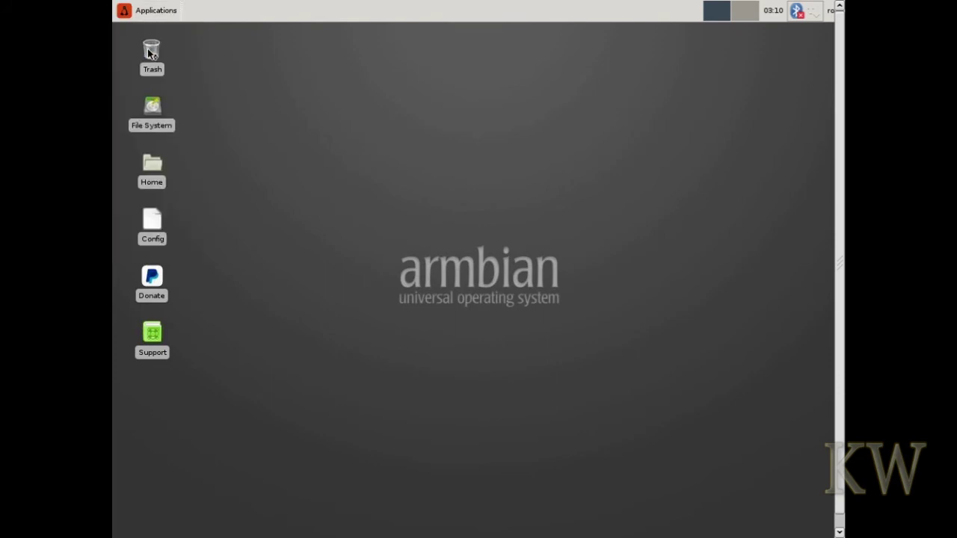
drag(261, 44, 559, 180)
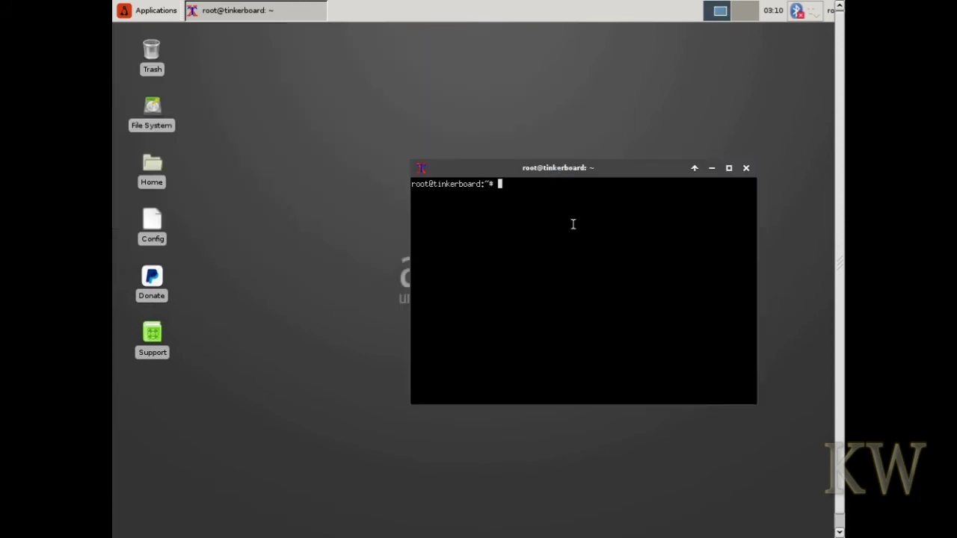
click(745, 168)
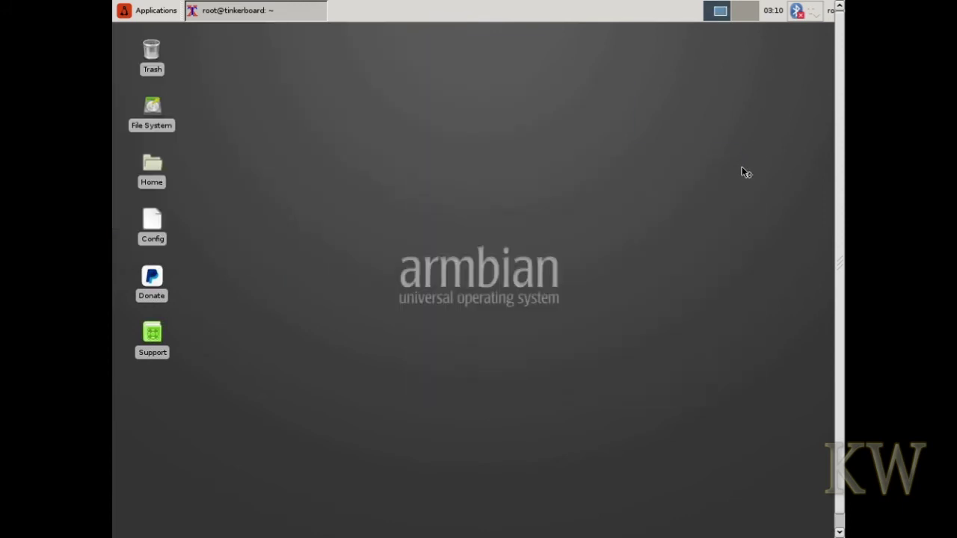
Step: Look over the Applications > Settings tools, then dismiss the menu
click(169, 11)
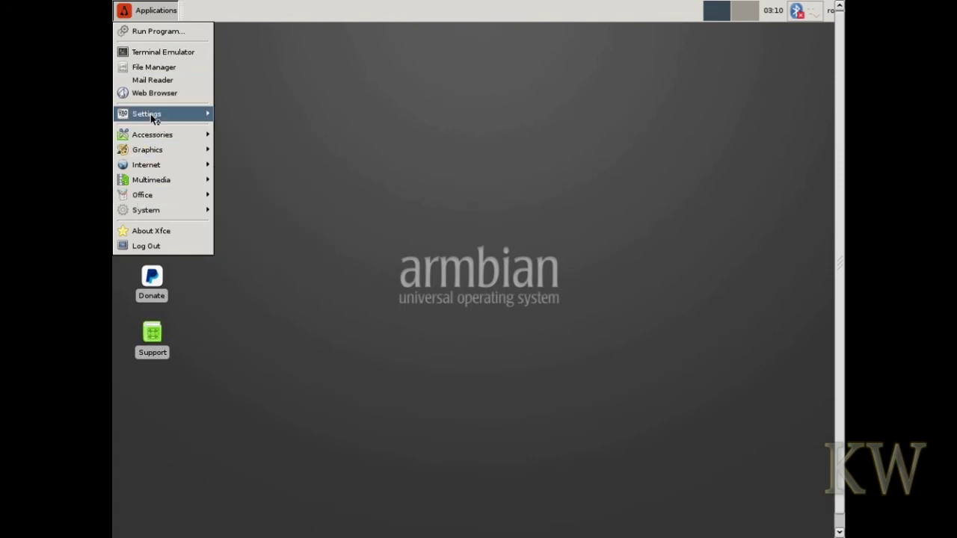
mouse_move(153, 116)
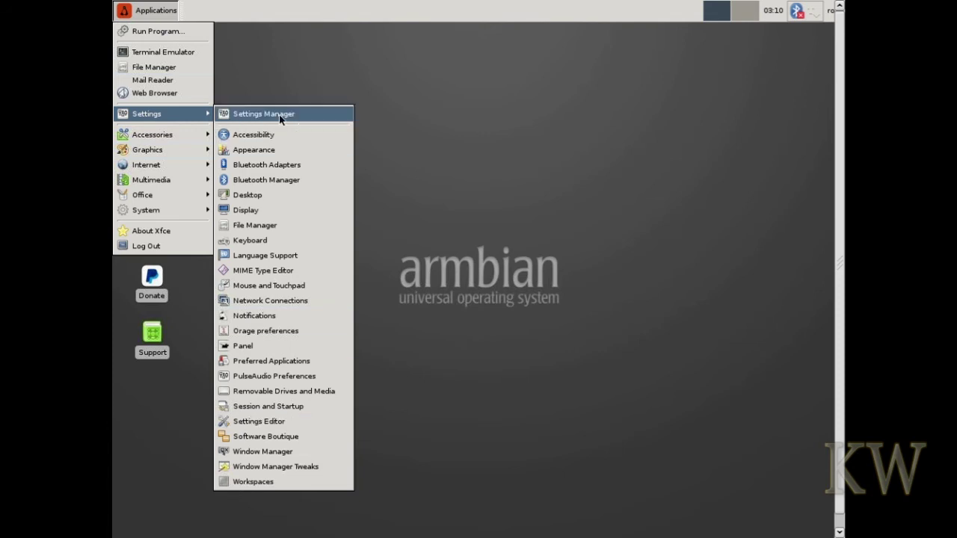
click(283, 63)
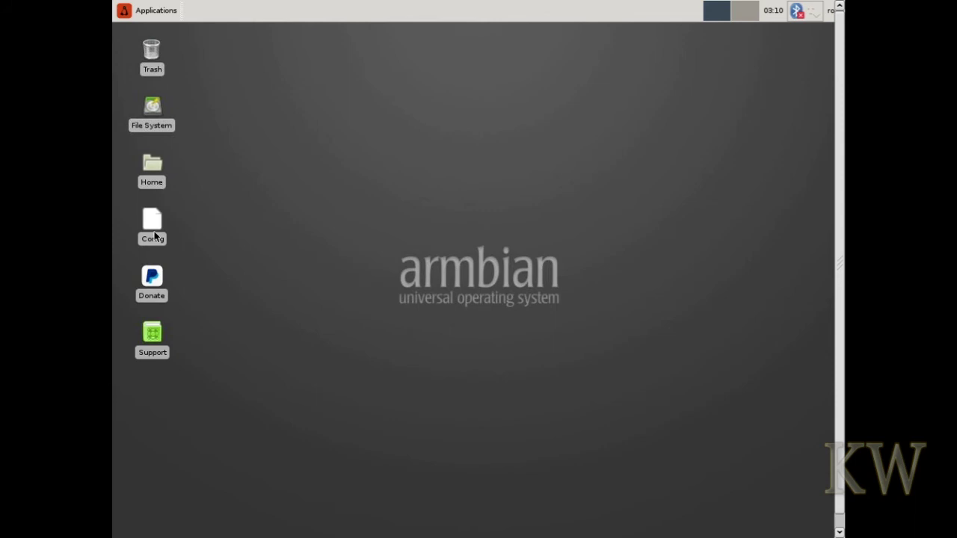
Step: In armbian-config, open Software, look over Softy and Headers, and go Back
mouse_move(155, 233)
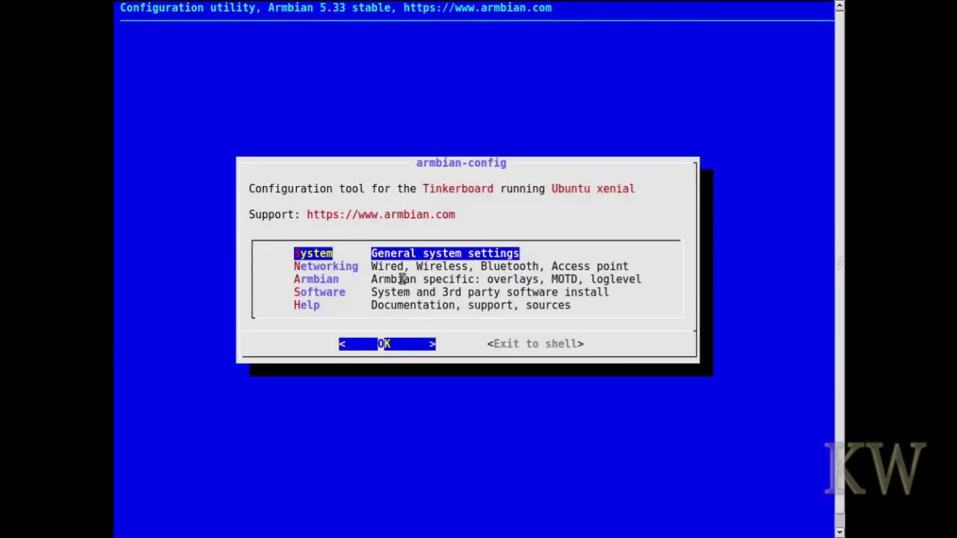
key(Down)
key(Down)
key(Down)
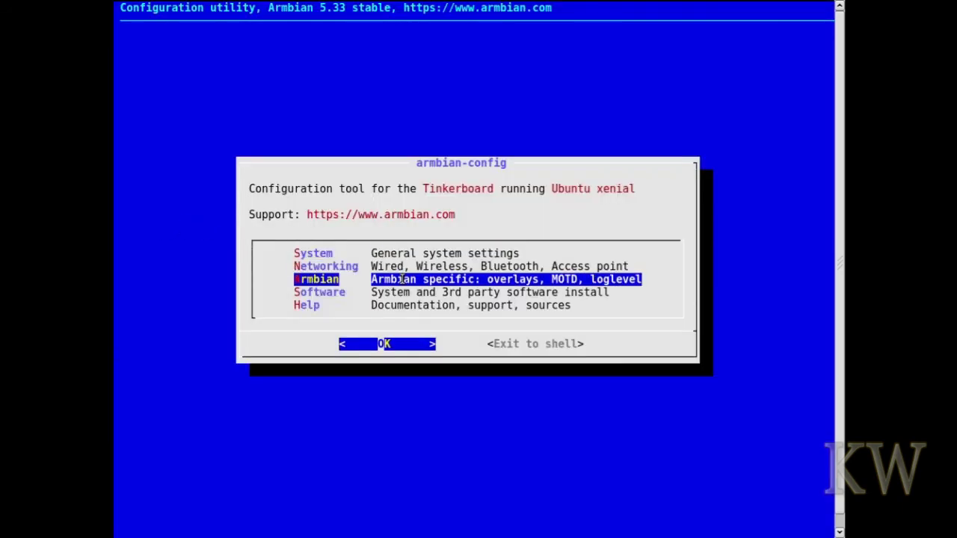
key(Up)
key(Down)
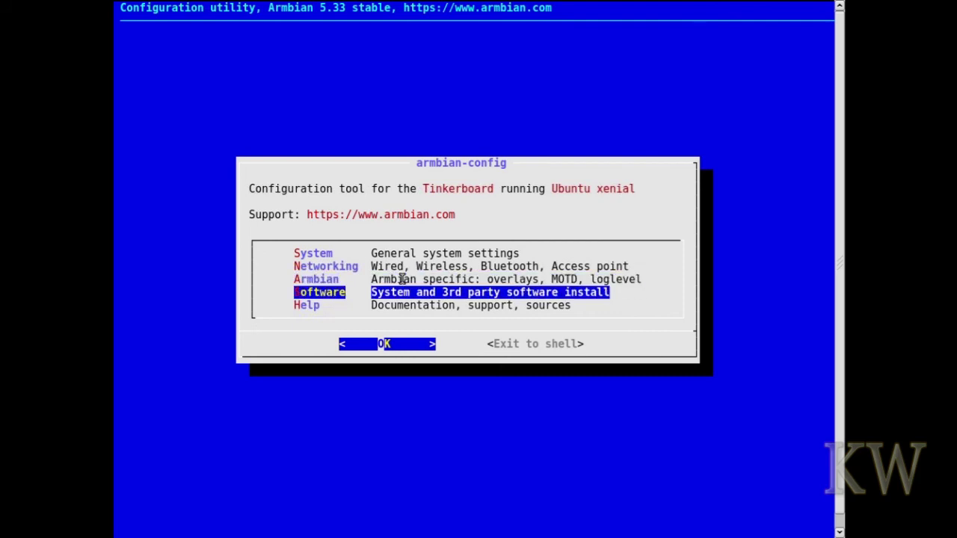
key(Return)
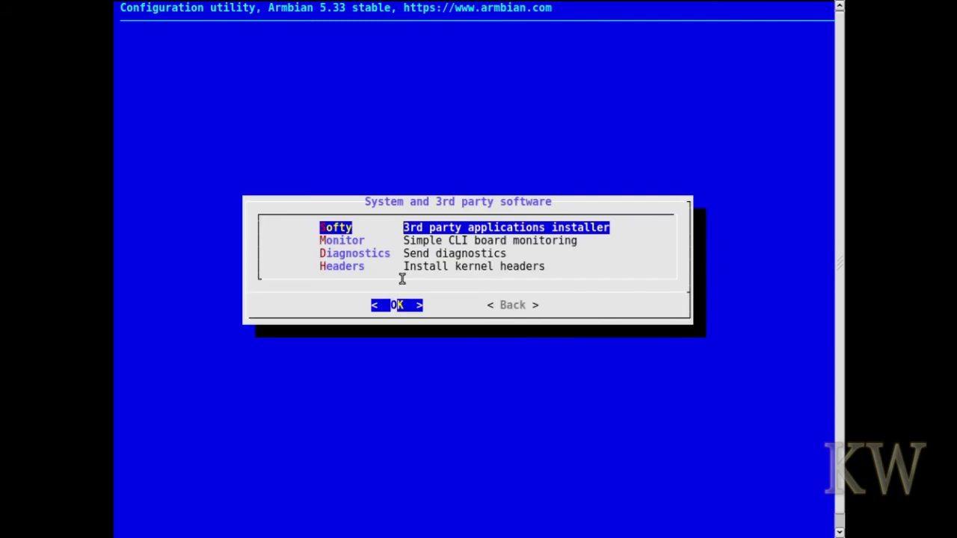
key(Down)
key(Down)
key(Down)
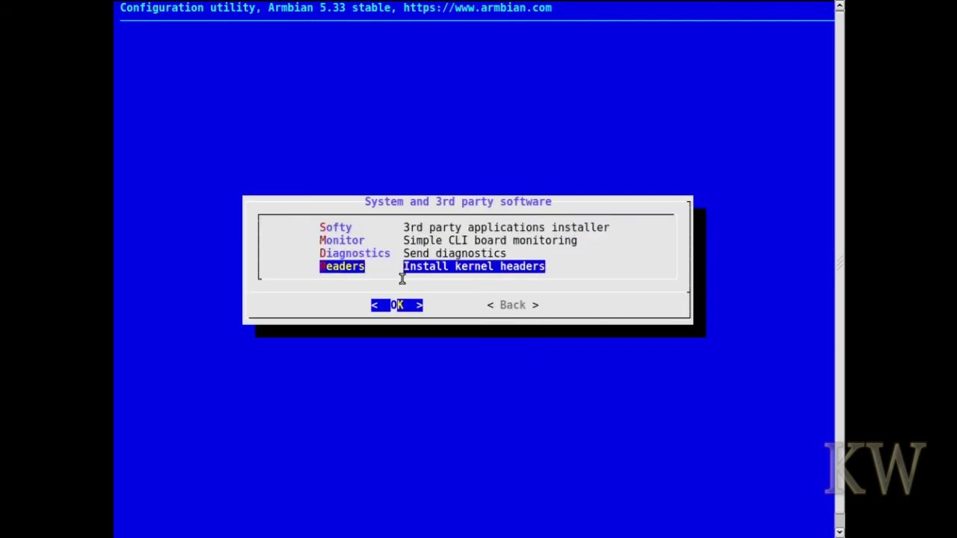
key(Up)
key(Up)
key(Up)
key(Down)
key(Down)
key(Down)
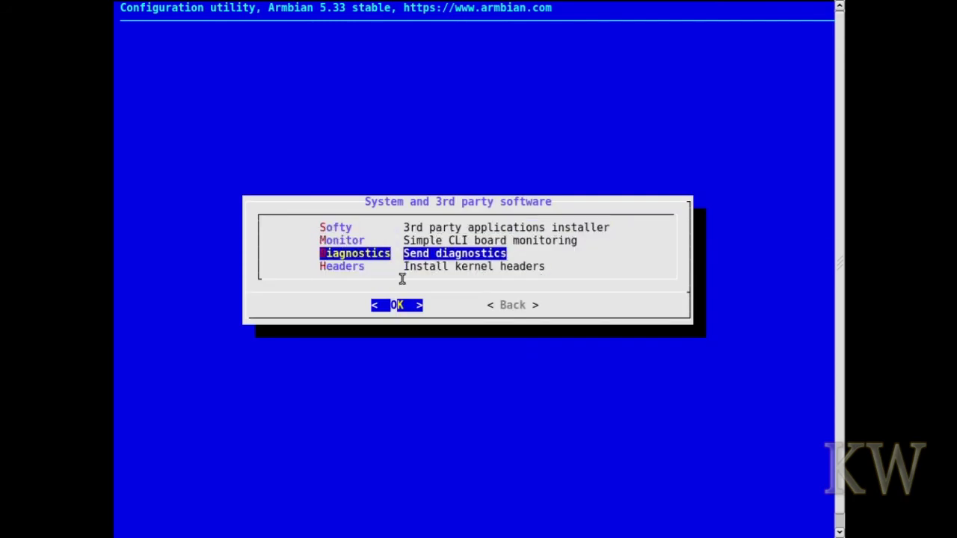
key(Tab)
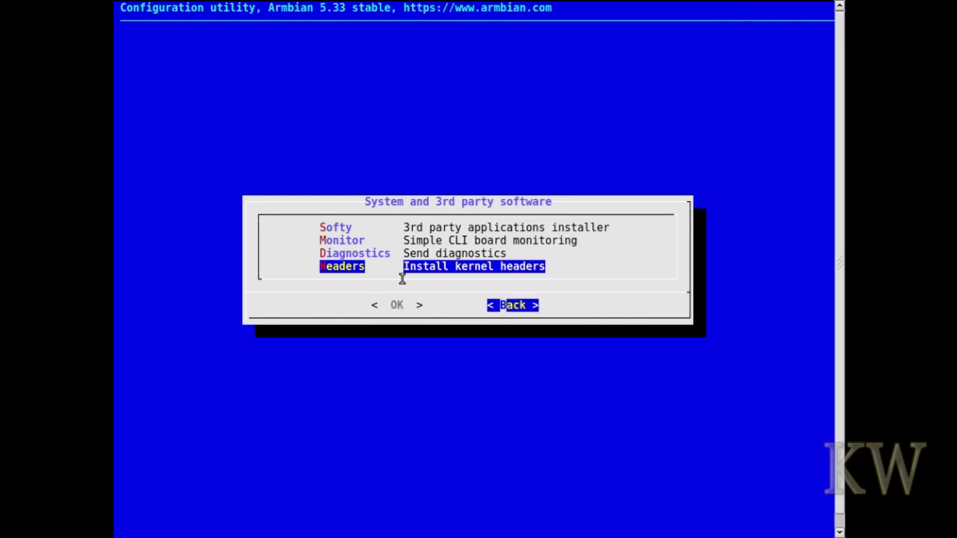
key(Return)
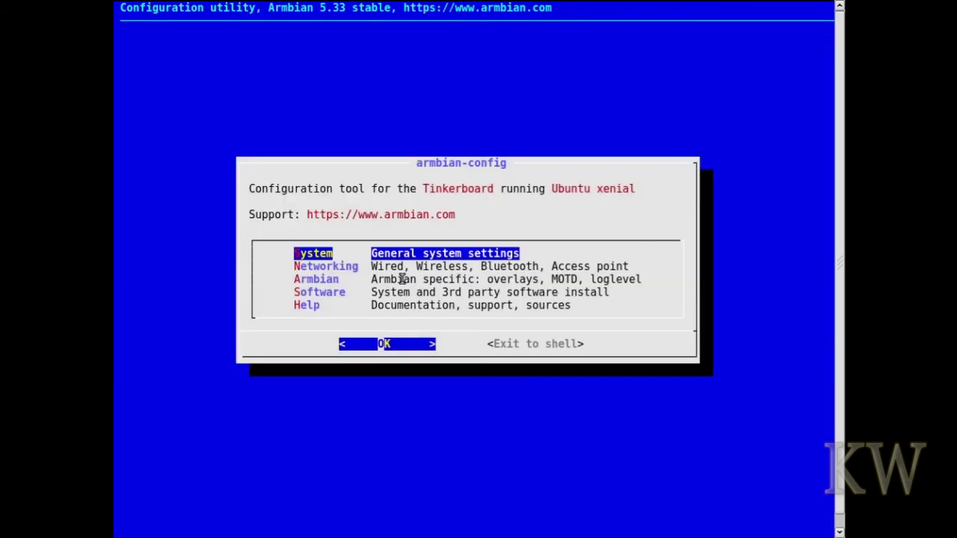
Step: Open the System settings menu from the armbian-config main menu
key(Down)
key(Down)
key(Down)
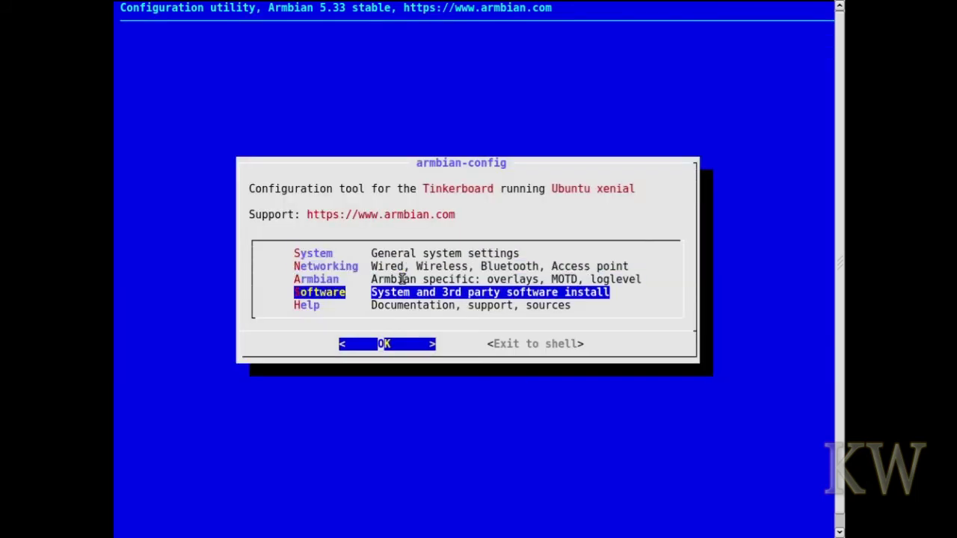
key(Up)
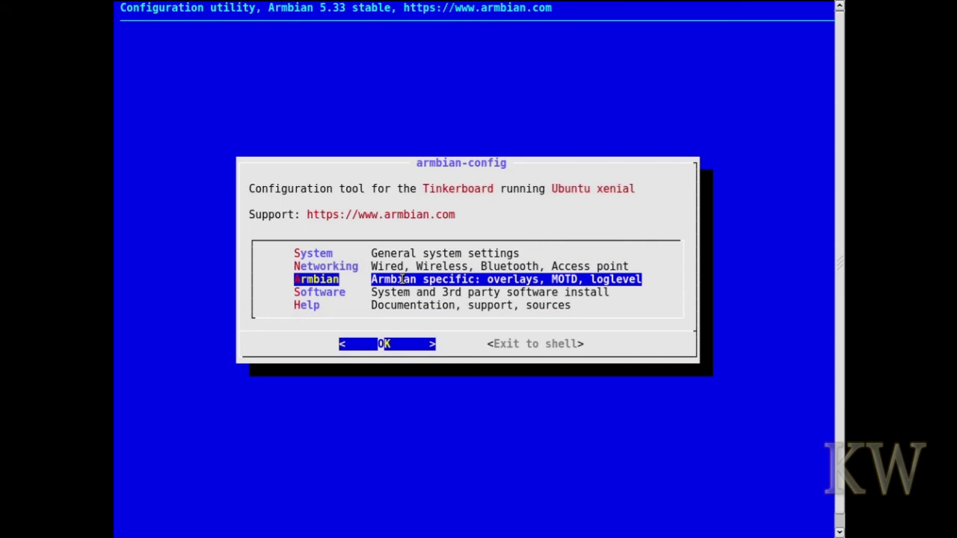
key(Up)
key(Up)
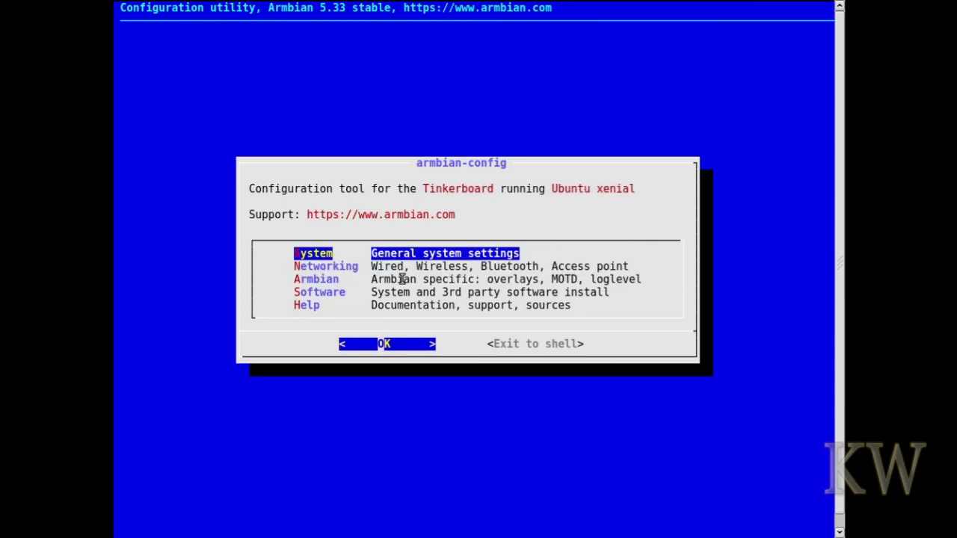
key(Return)
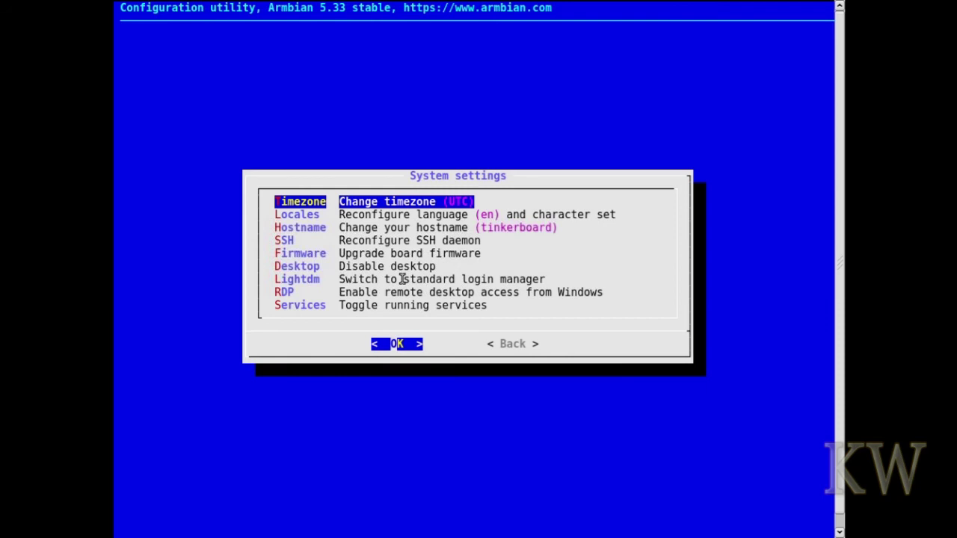
Step: Step through System settings from SSH to Firmware, Desktop, RDP and Services, then go Back
key(Down)
key(Down)
key(Down)
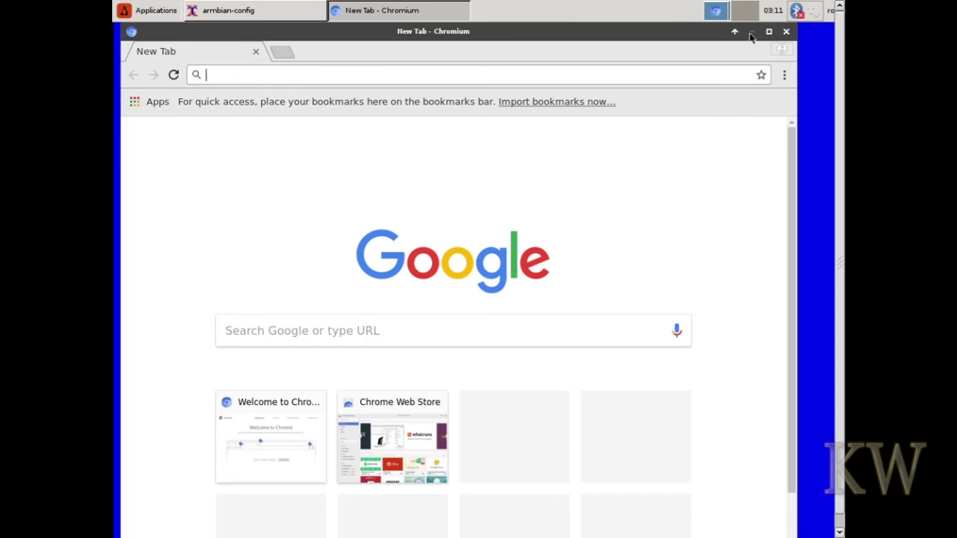
click(751, 33)
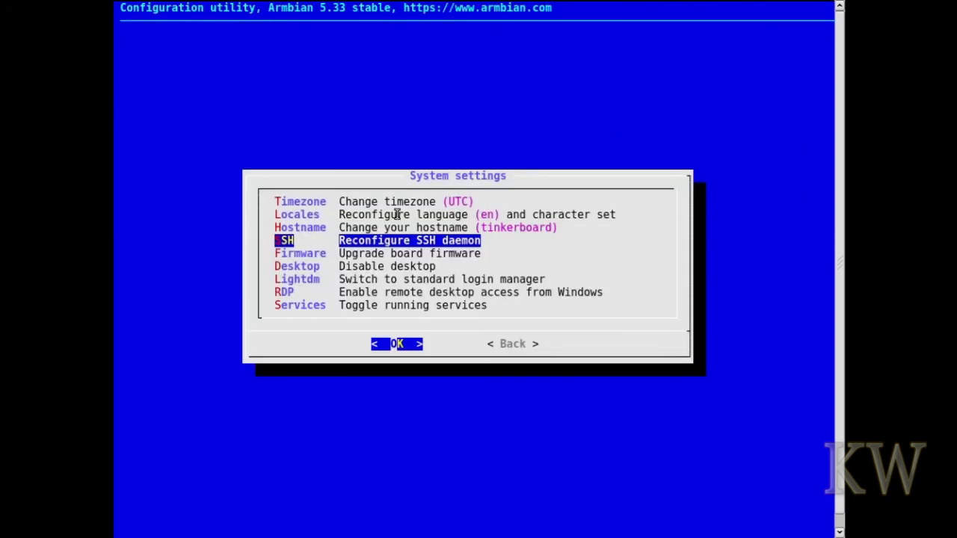
key(Down)
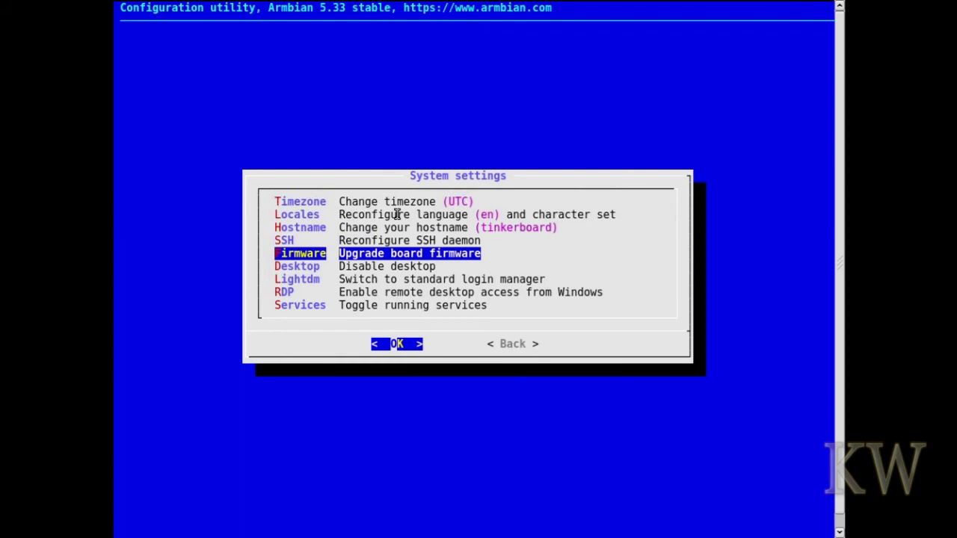
key(Down)
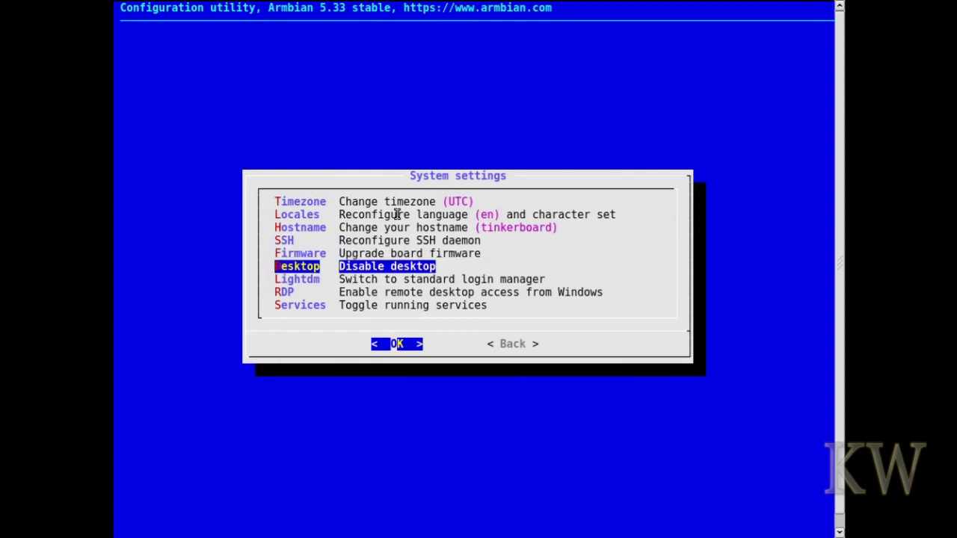
key(Down)
key(Down)
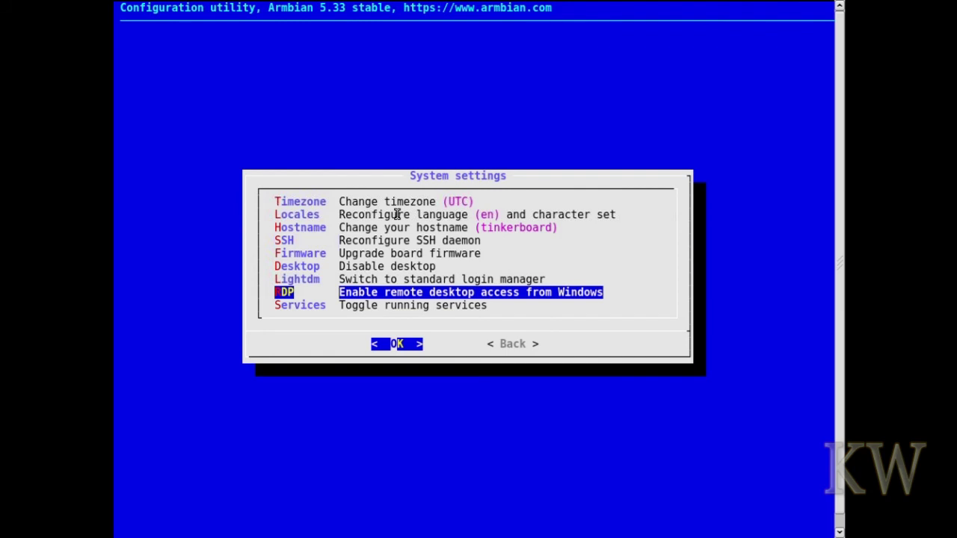
key(Down)
key(Tab)
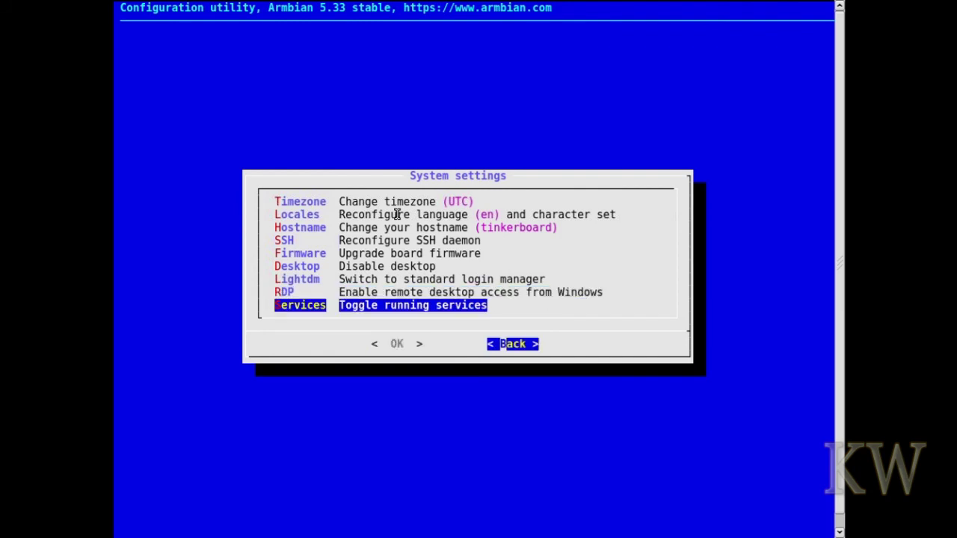
key(Return)
key(Down)
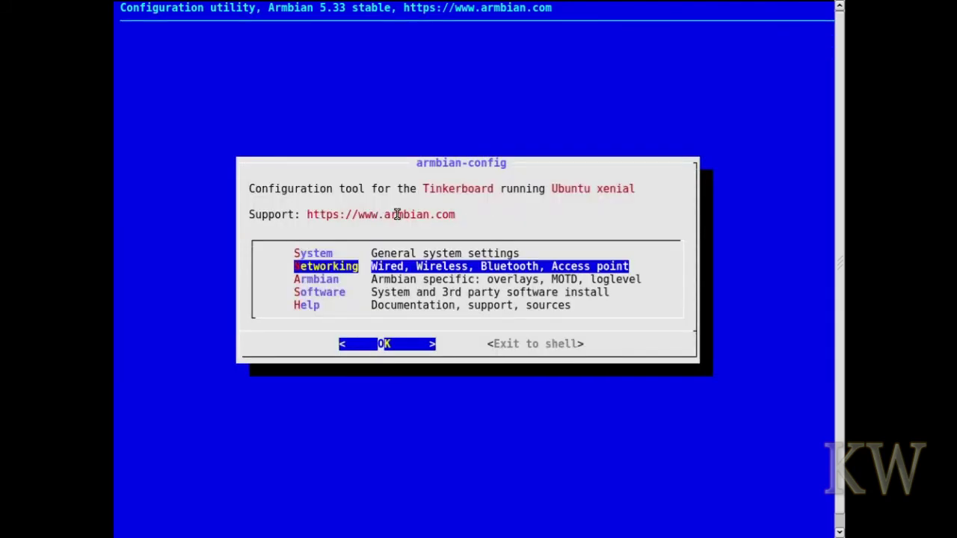
key(Return)
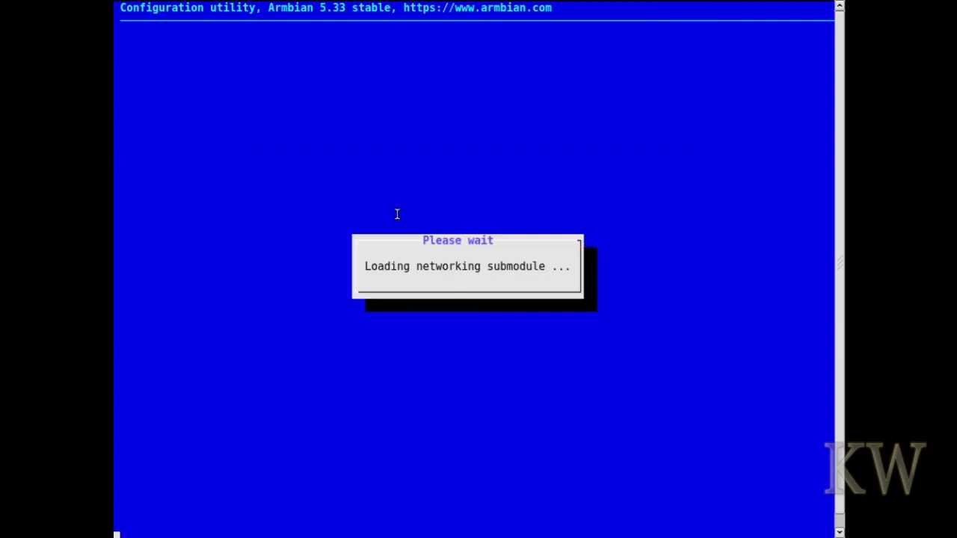
key(Down)
key(Down)
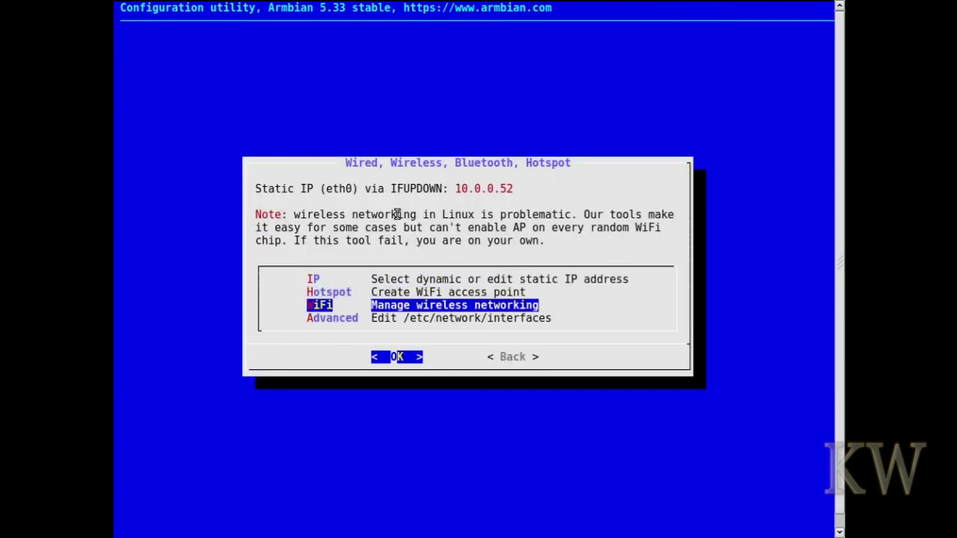
key(Down)
key(Tab)
key(Return)
key(Down)
key(Down)
key(Down)
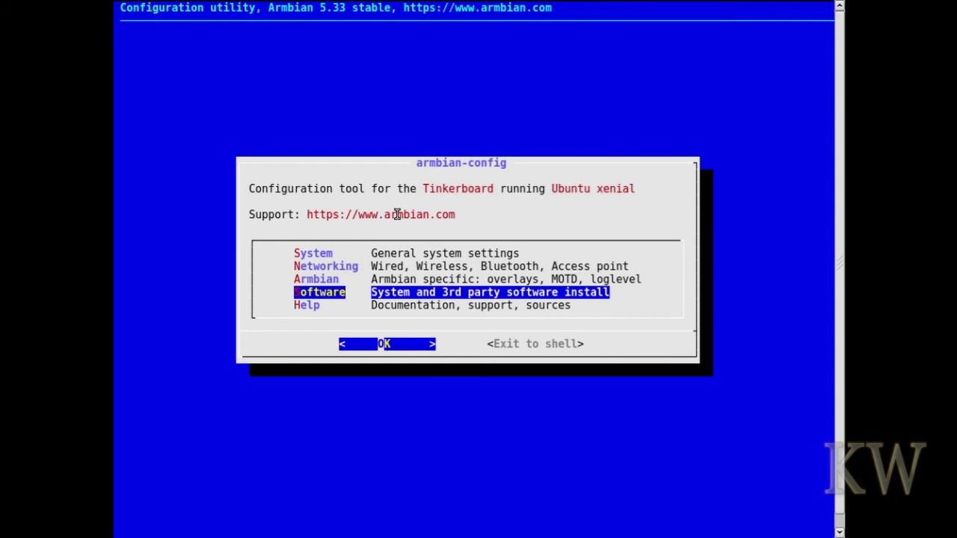
key(Up)
key(Return)
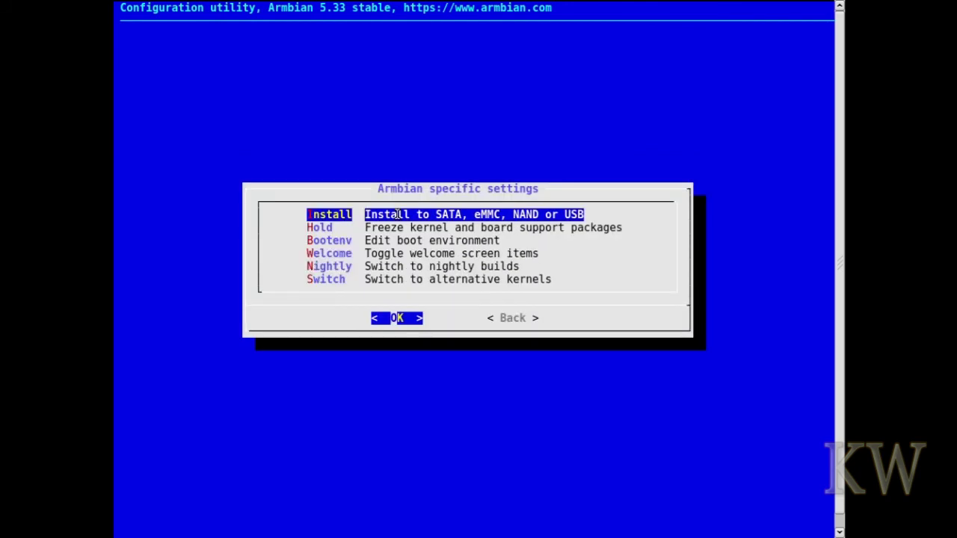
key(Down)
key(Down)
key(Down)
key(Down)
key(Down)
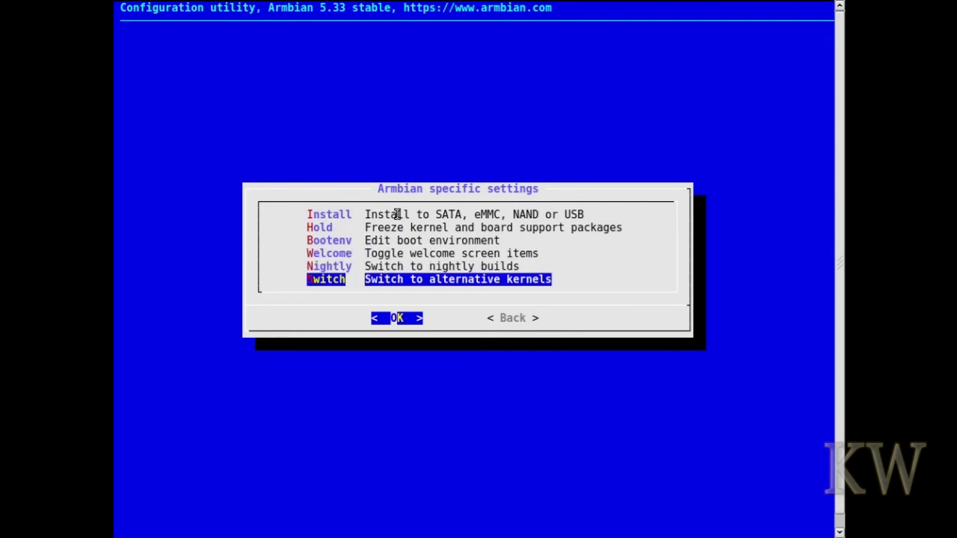
key(Tab)
Step: Open Software > Softy and browse its installable packages, ISPConfig and Samba
key(Return)
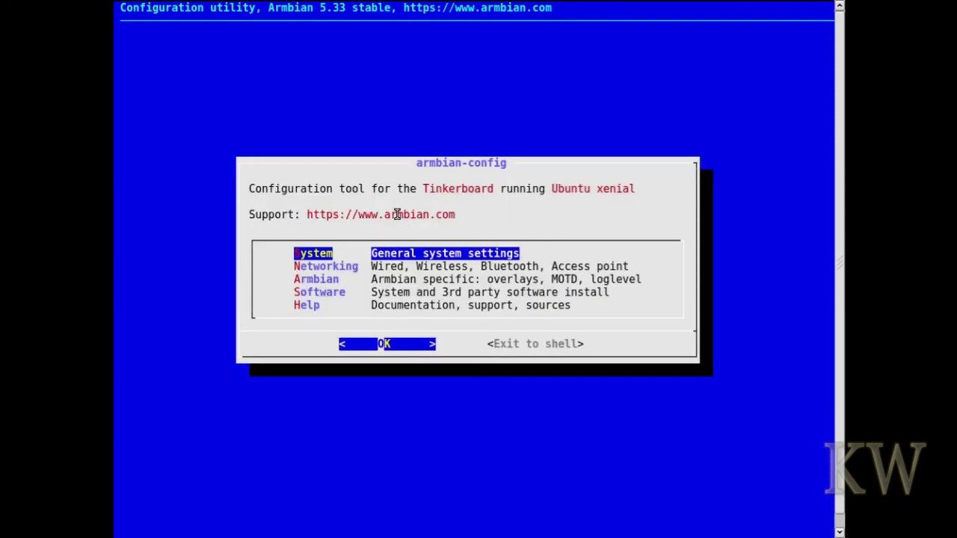
key(Down)
key(Down)
key(Down)
key(Return)
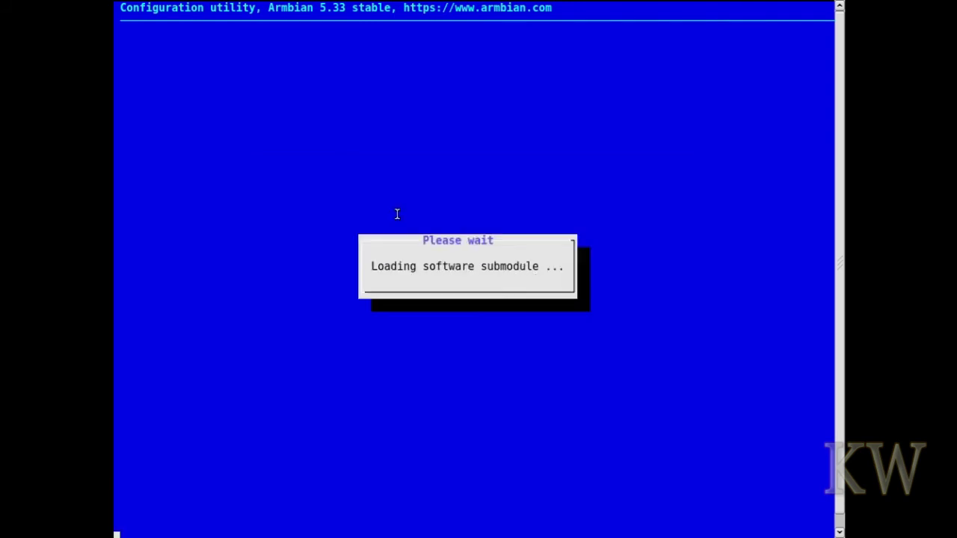
key(Return)
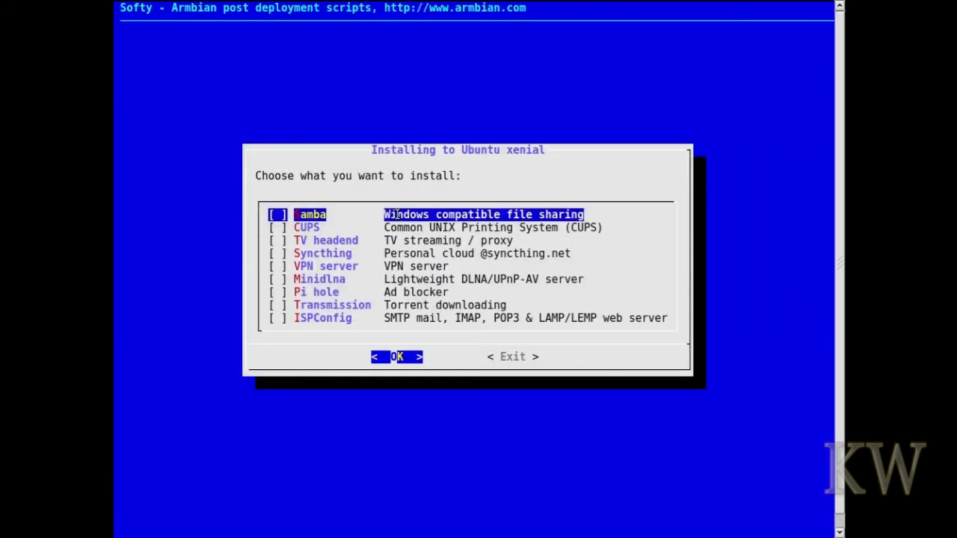
key(Down)
key(Down)
key(Down)
key(Down)
key(Down)
key(Down)
key(Down)
key(Down)
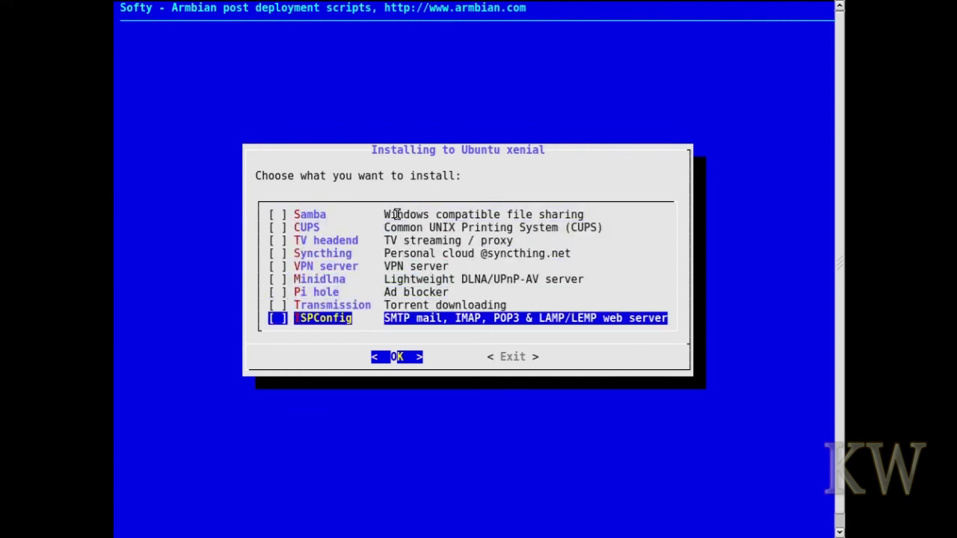
key(Up)
key(Up)
key(Up)
key(Up)
key(Up)
key(Up)
key(Up)
key(Up)
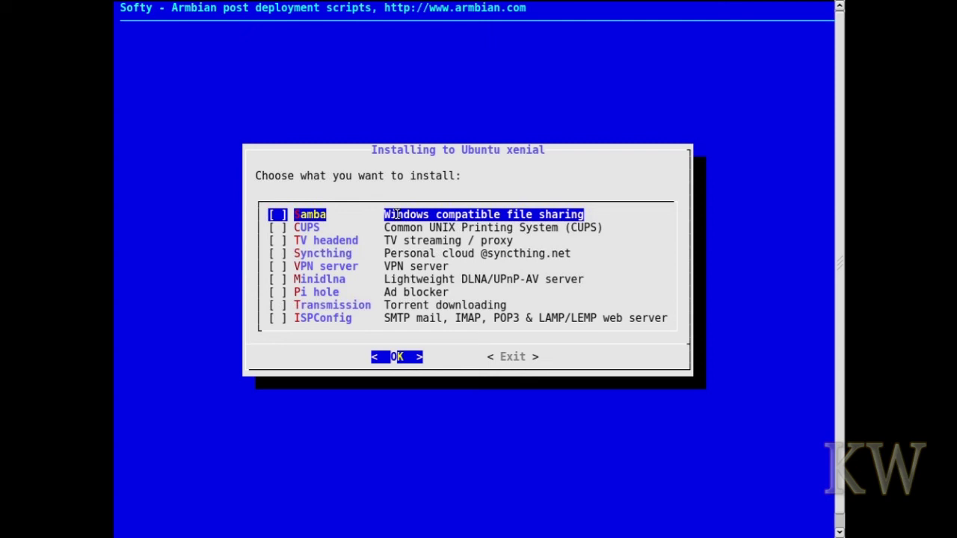
Step: Leave Softy without installing, go Back, and choose Exit to shell
key(Right)
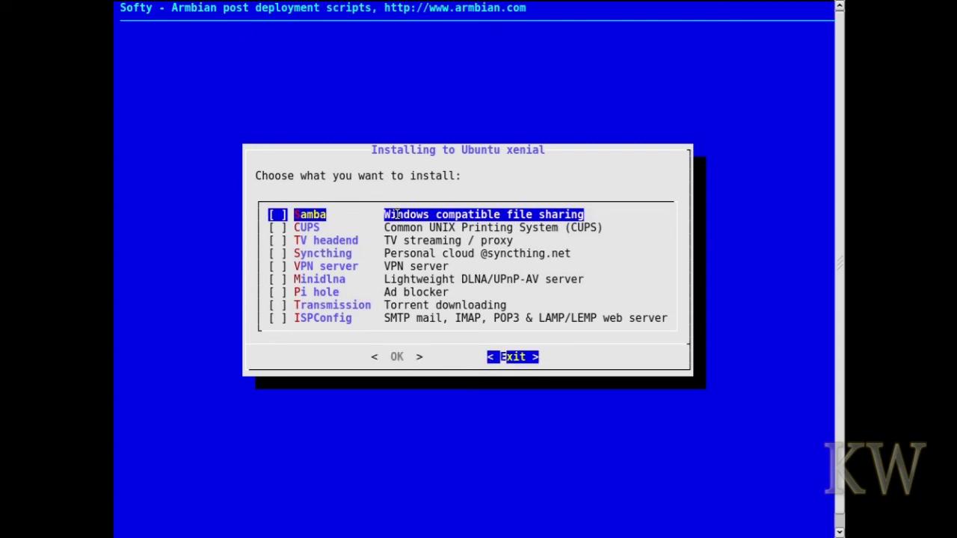
key(Return)
key(Right)
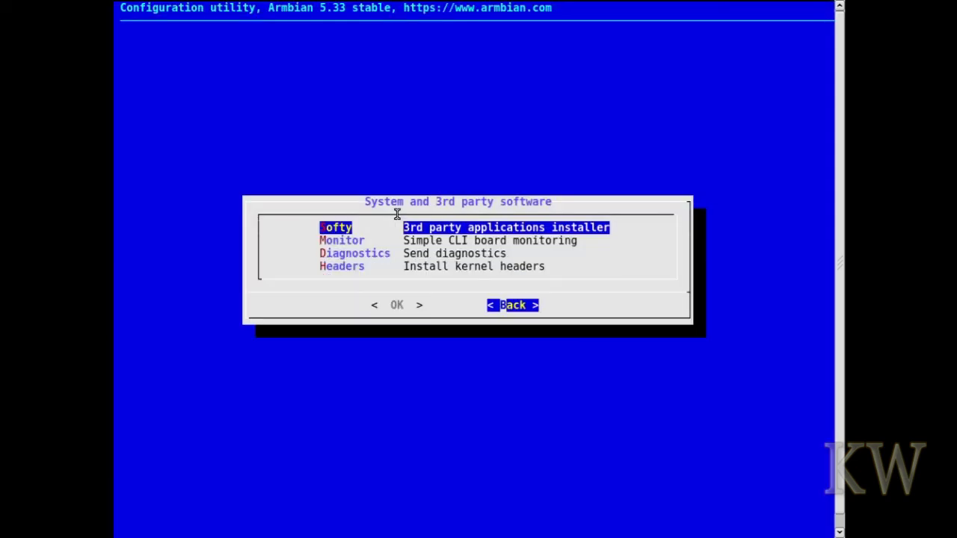
key(Return)
key(Right)
key(Return)
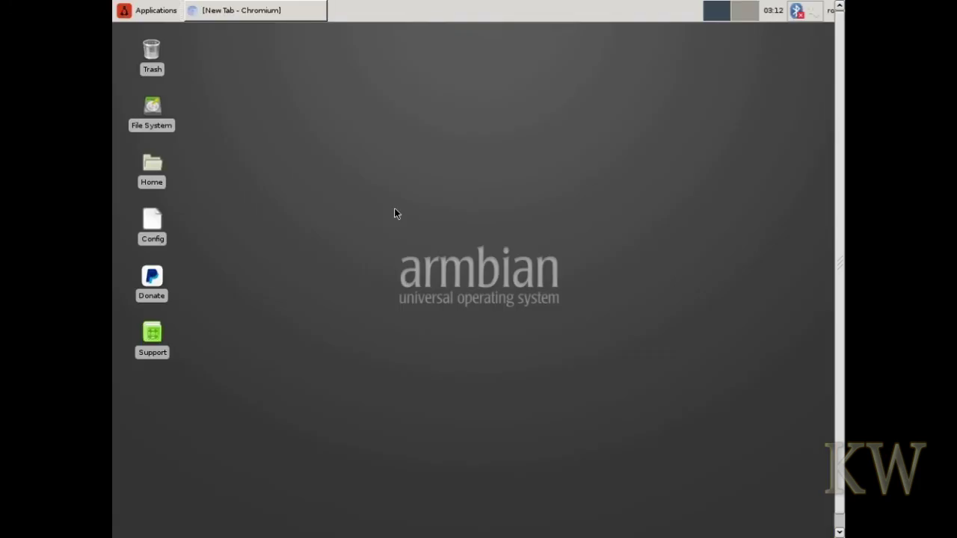
Step: In Chromium, load bing.com, search 'youtube', and open the YouTube site
click(290, 16)
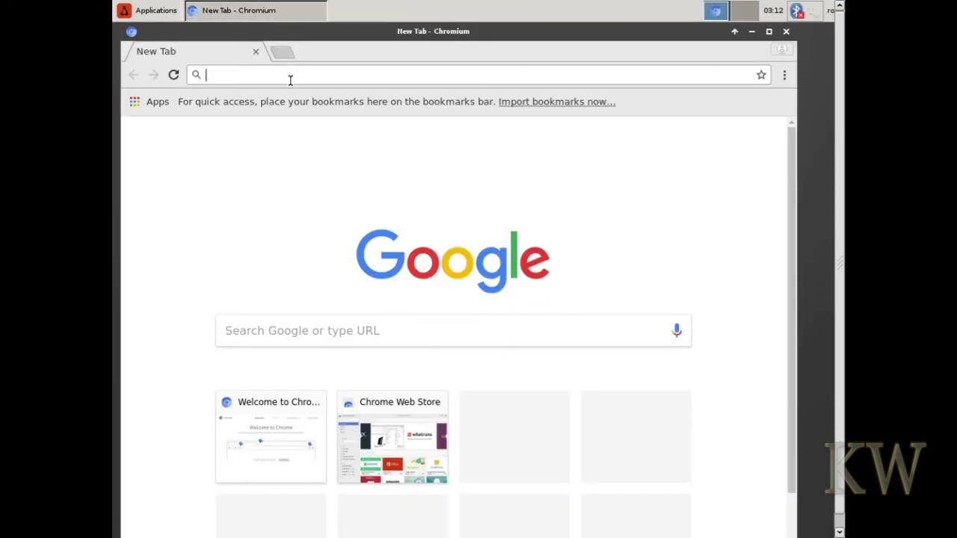
text(bing.c)
key(Return)
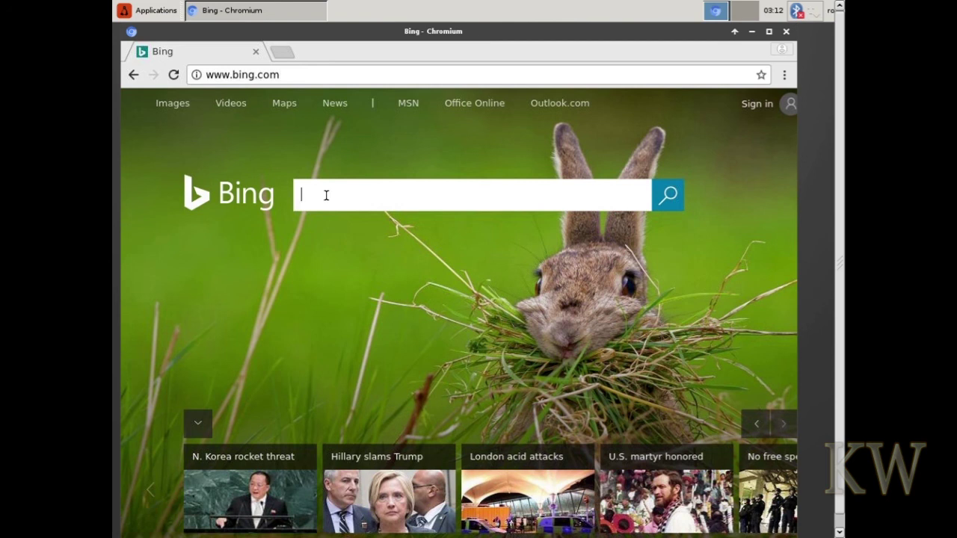
text(youtube)
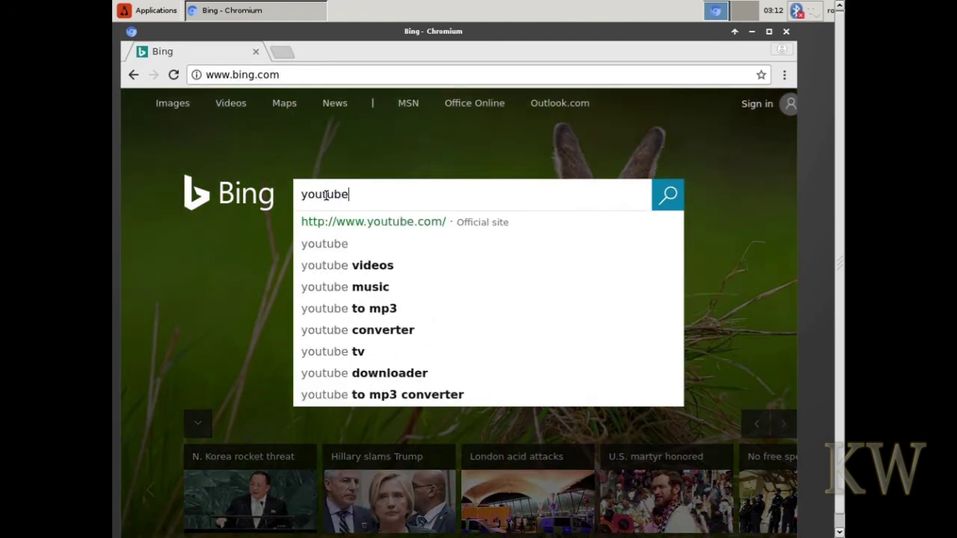
key(Return)
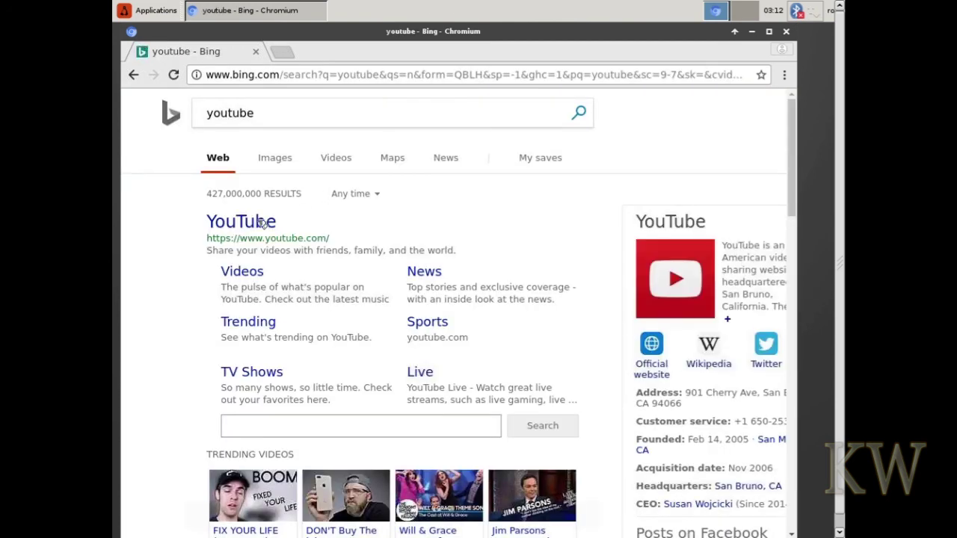
click(249, 223)
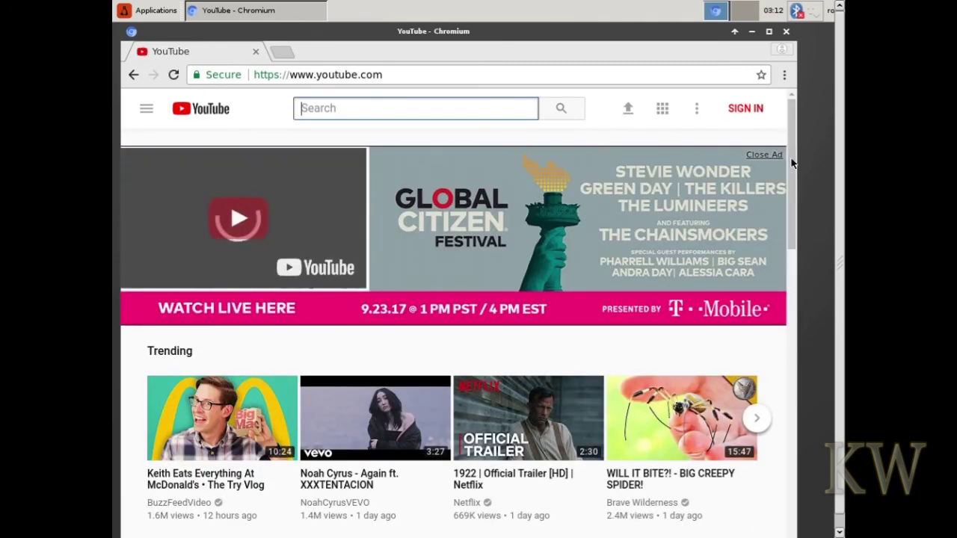
Step: Play 'Dog Reunites With Best Friend | The Dodo' from the YouTube home page, then close Chromium
drag(803, 220, 817, 389)
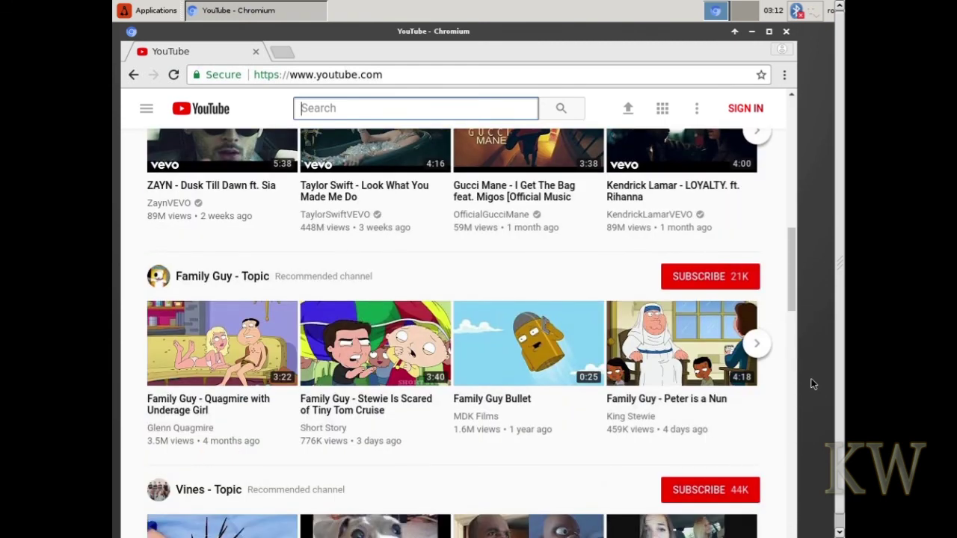
drag(793, 262, 797, 371)
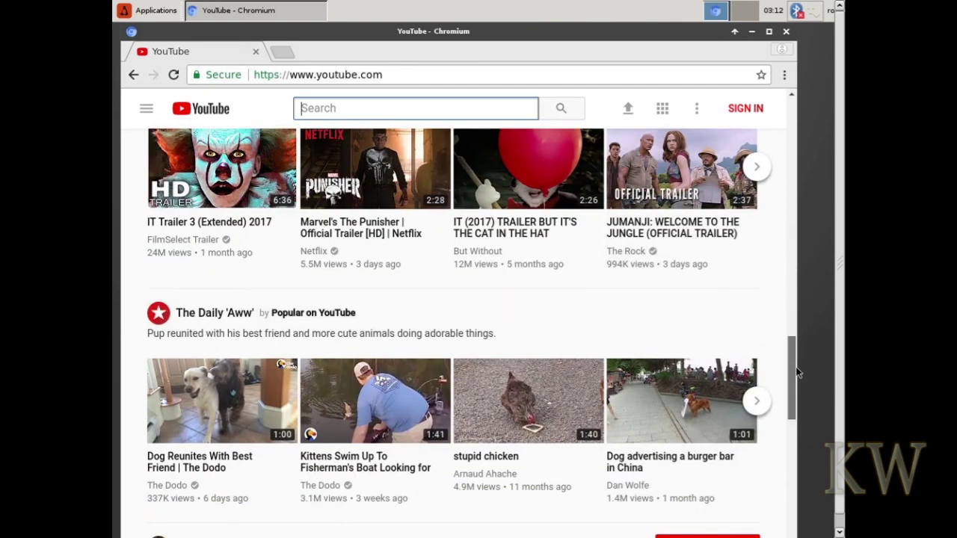
click(228, 409)
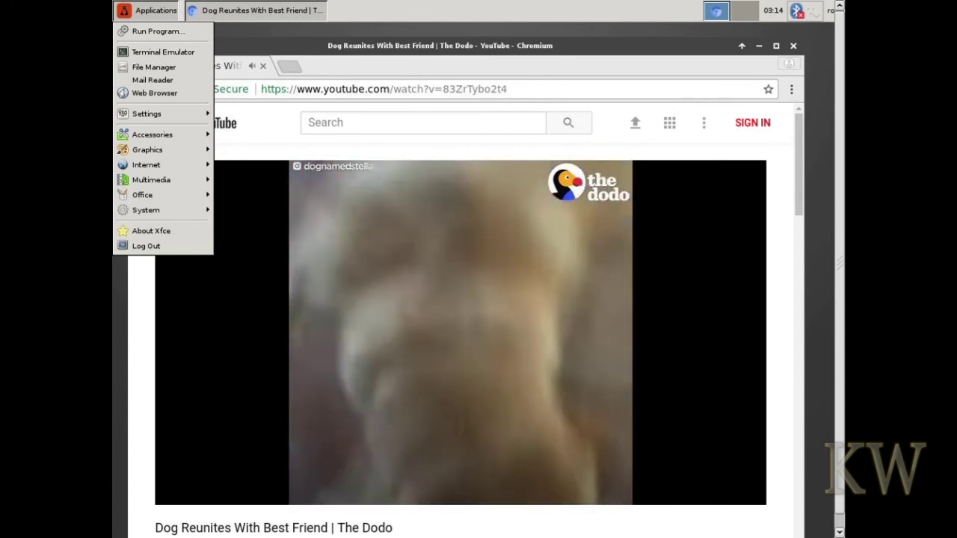
click(156, 12)
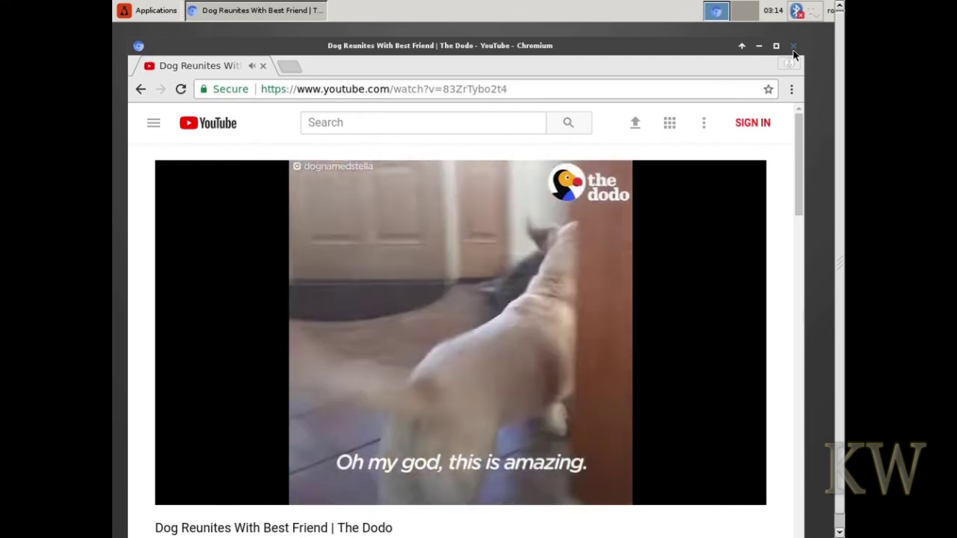
click(794, 46)
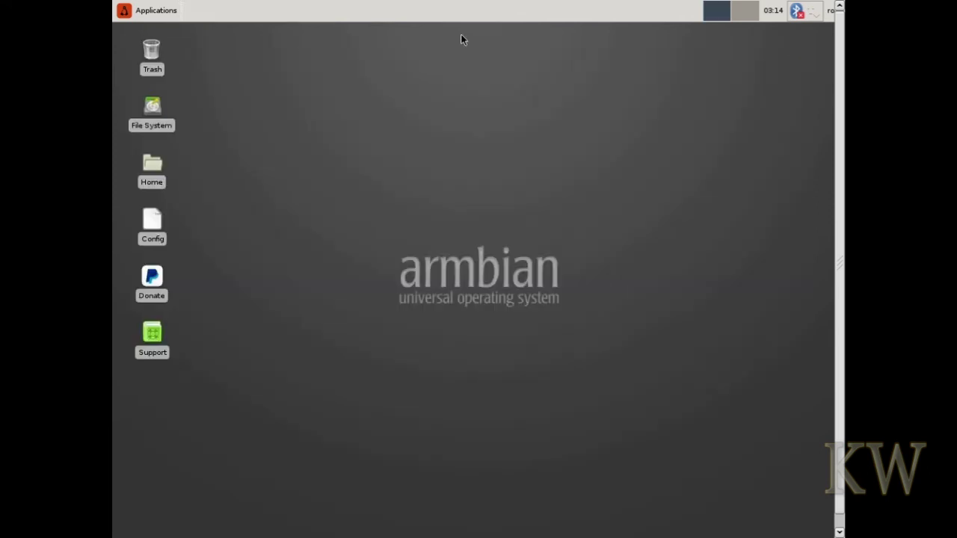
click(142, 11)
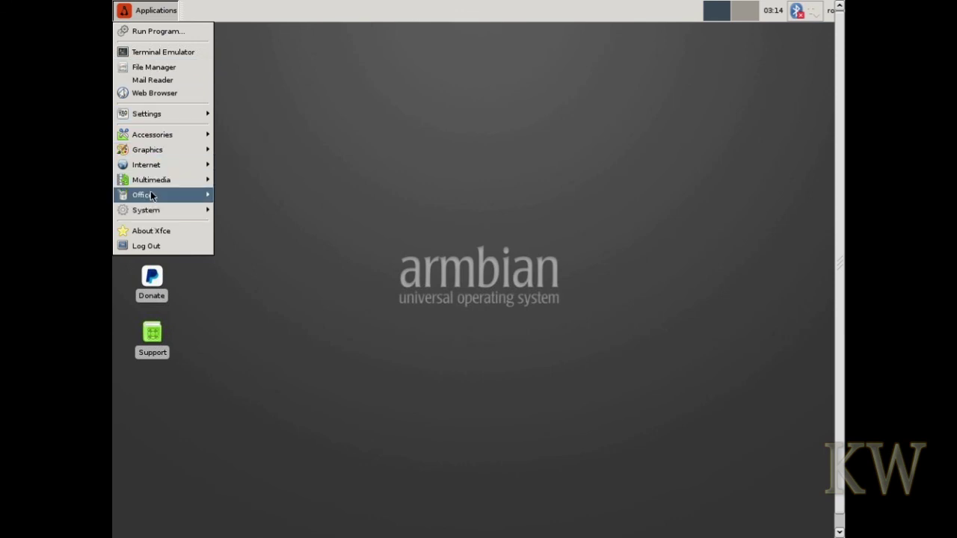
mouse_move(150, 196)
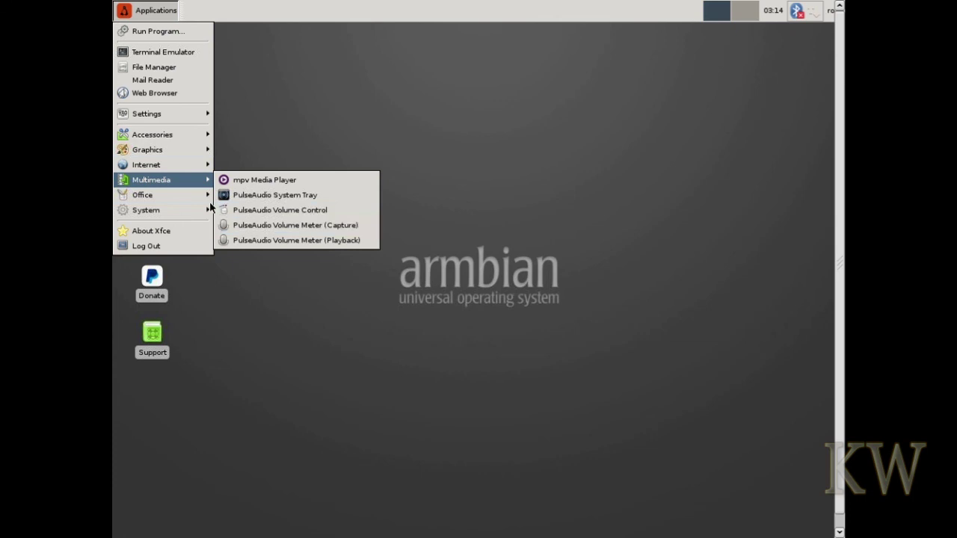
mouse_move(133, 139)
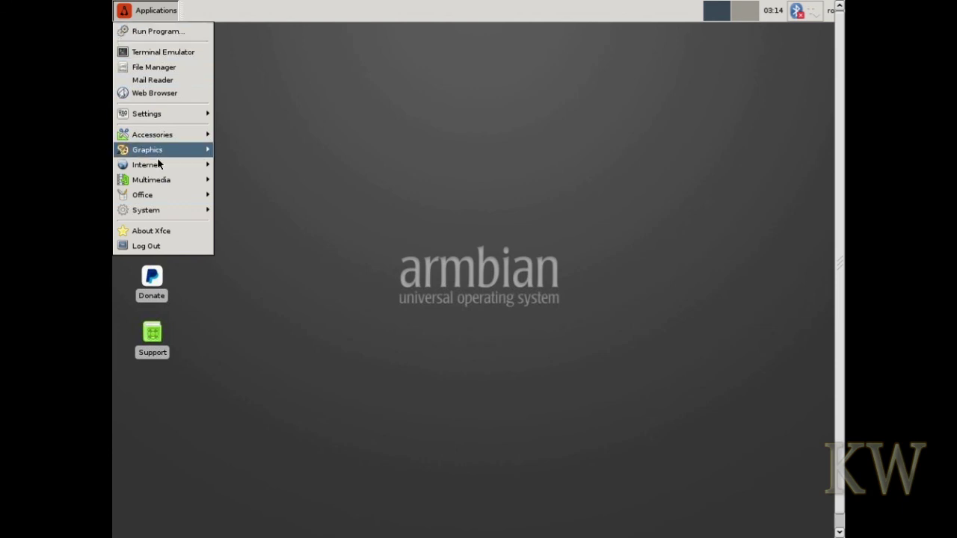
click(304, 125)
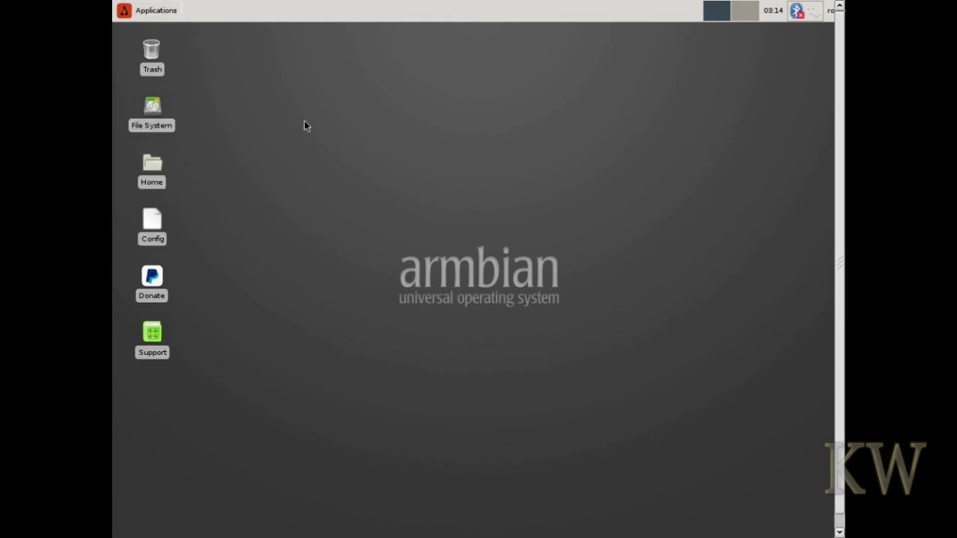